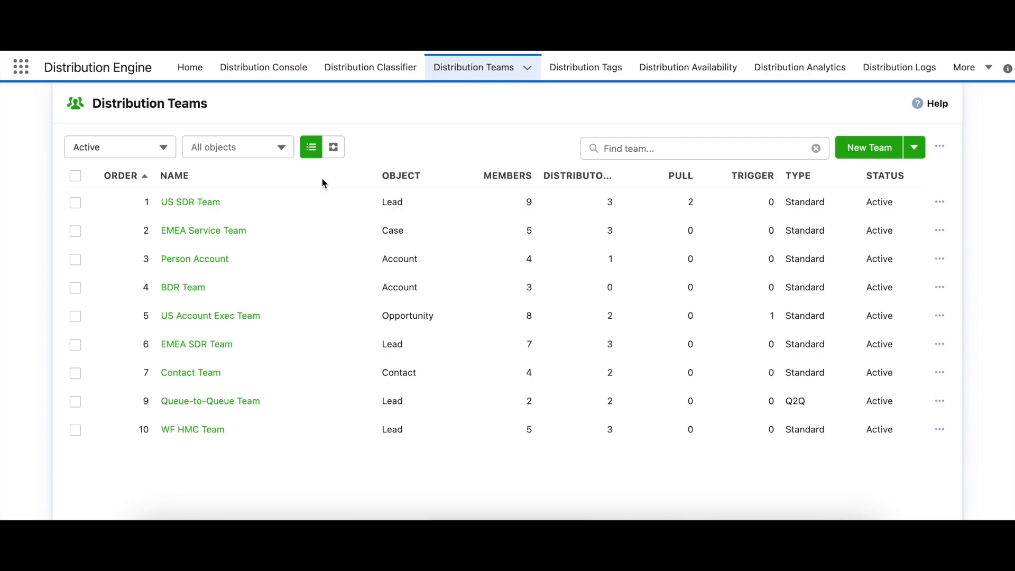
Step: Switch the teams to the visual map, trace where the US SDR Lead Queue source feeds, and return to the list view
click(334, 151)
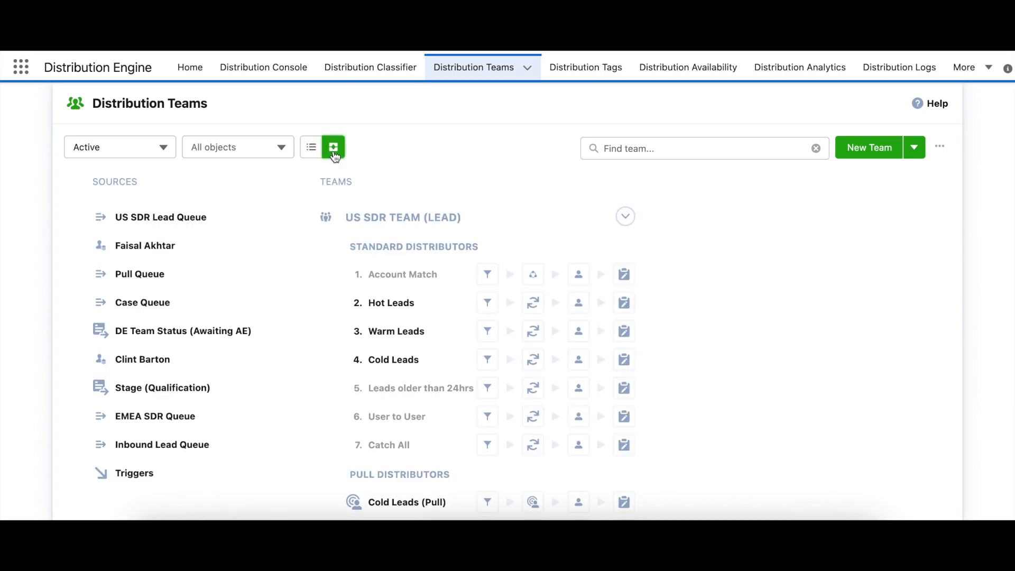
mouse_move(222, 206)
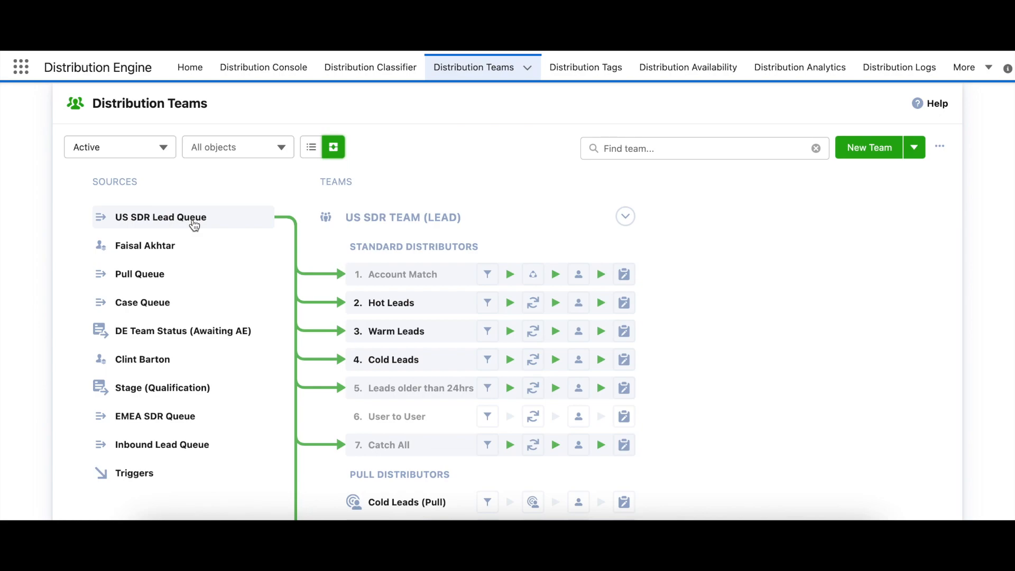
click(311, 151)
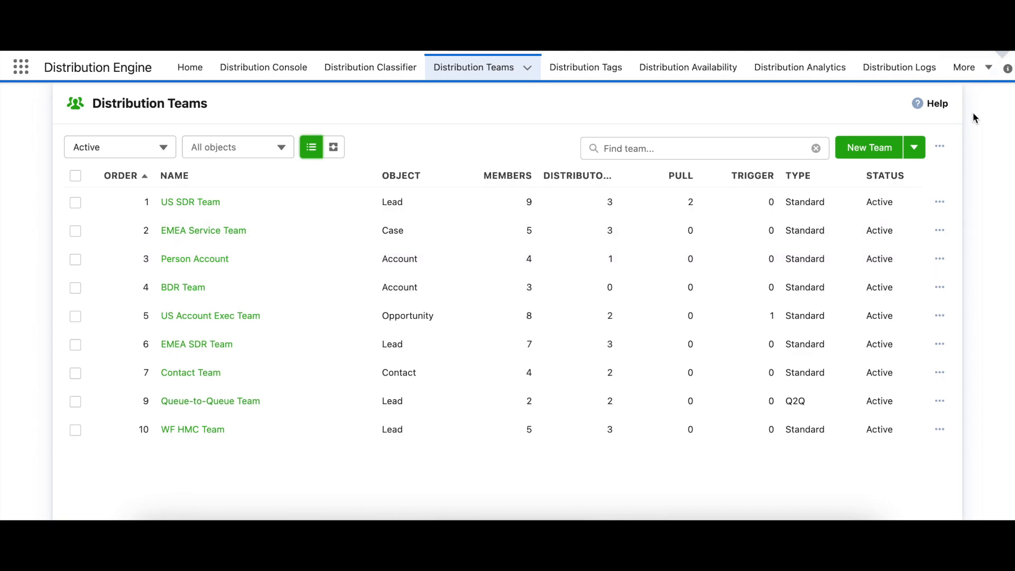
Step: Check the processing order of the teams in the Reorder Teams dialog and close it without setting an order
click(940, 149)
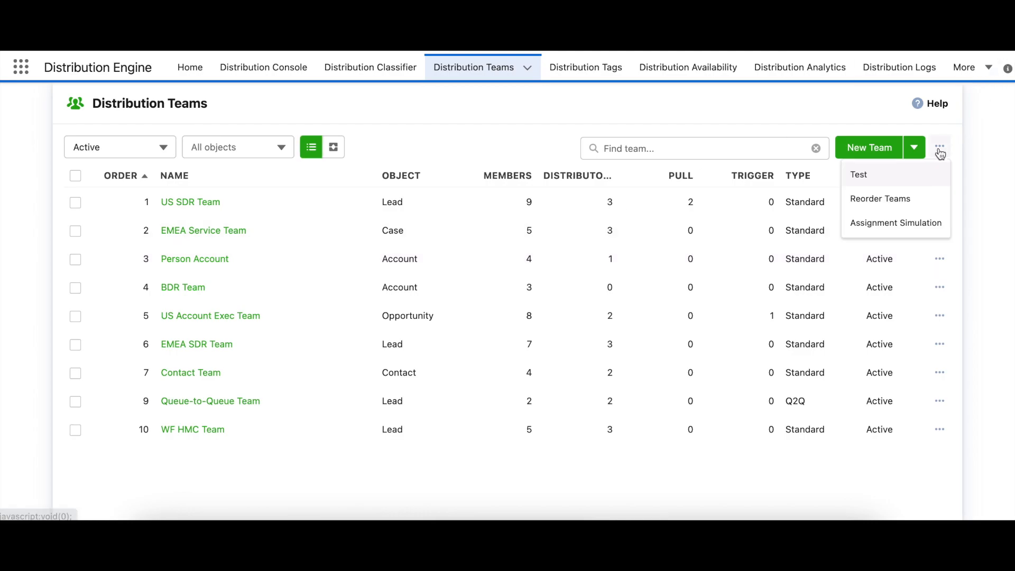
click(870, 200)
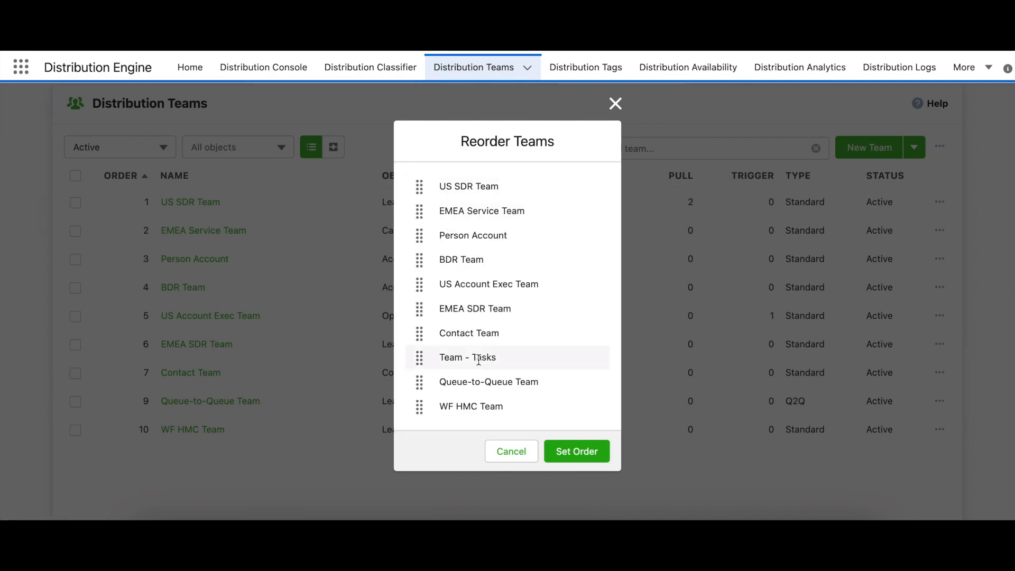
click(510, 458)
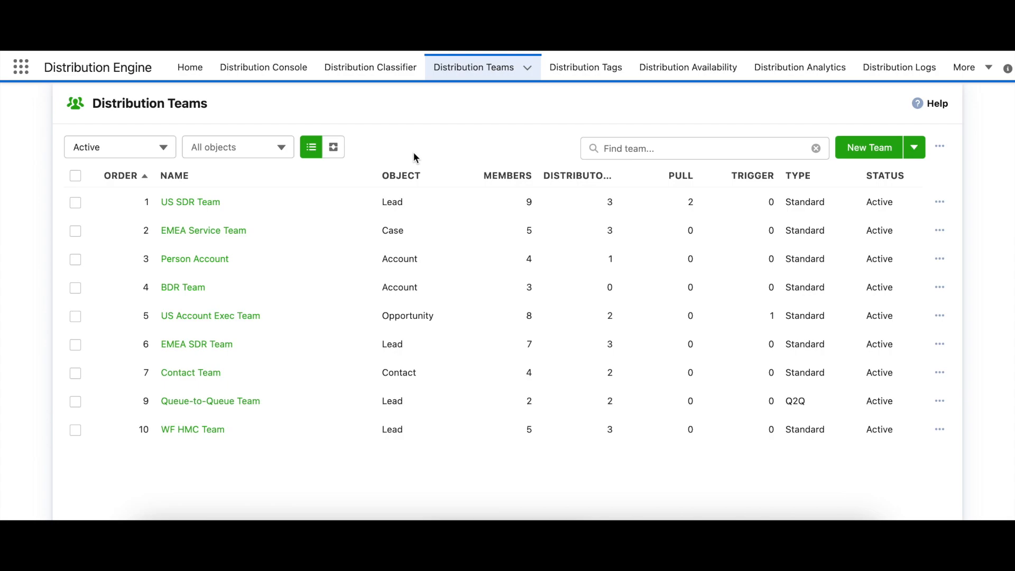
Step: Open the US SDR Team, review its home dashboard, and view its list of team members
click(200, 203)
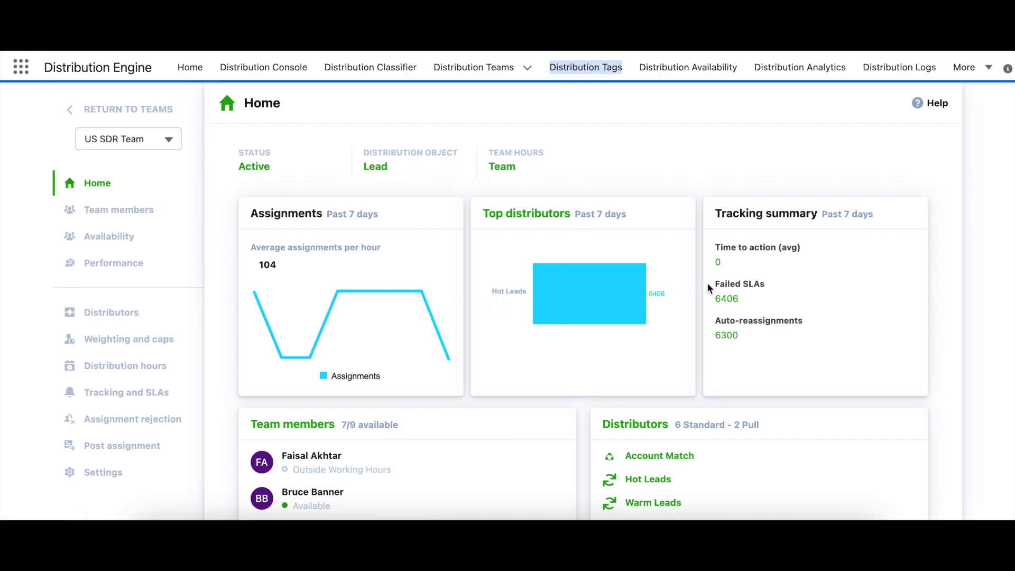
scroll(499, 264, down, 5)
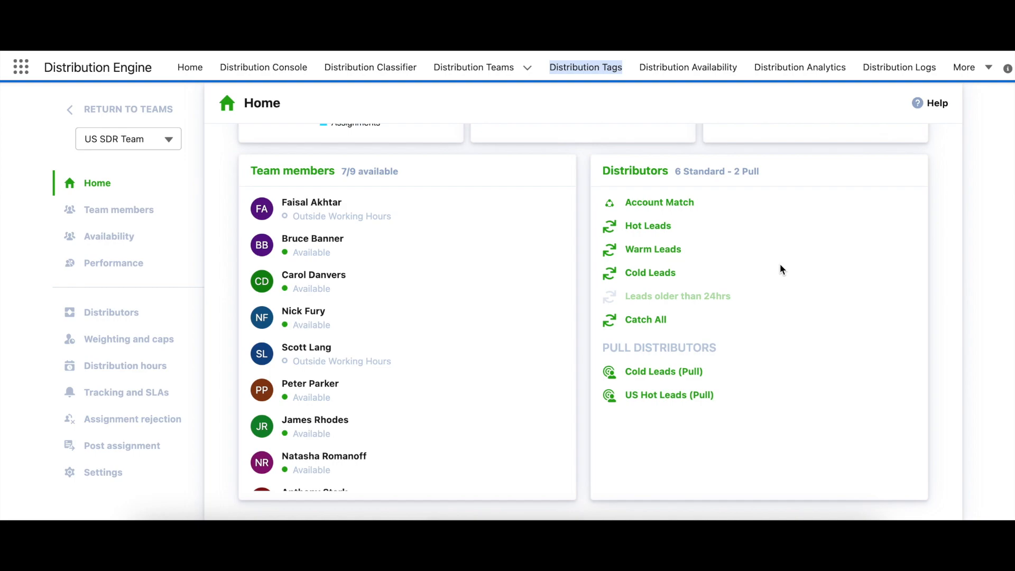
click(126, 212)
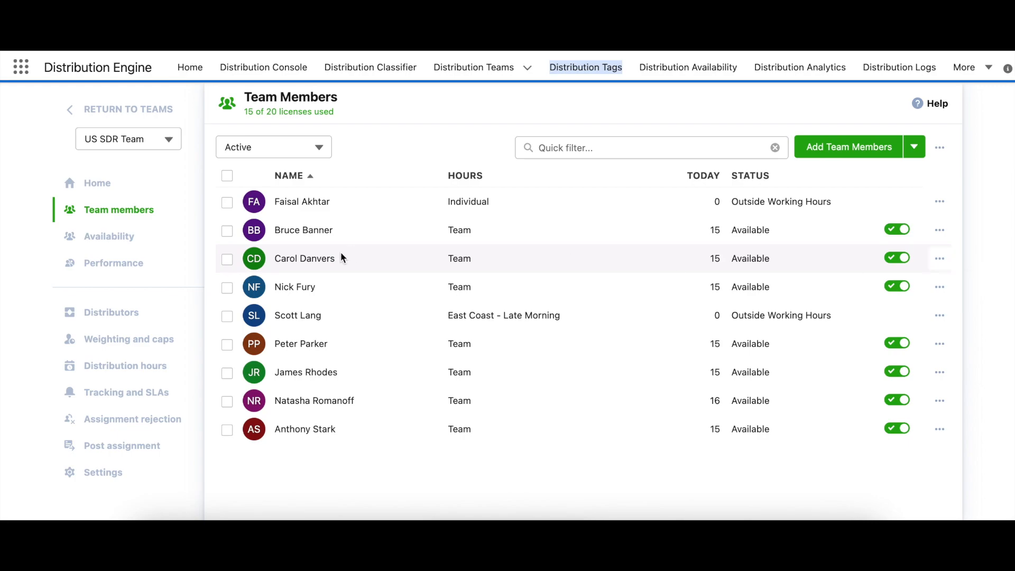
Step: Check the team's availability calendar and list the working team members for 27 March 2023
click(113, 237)
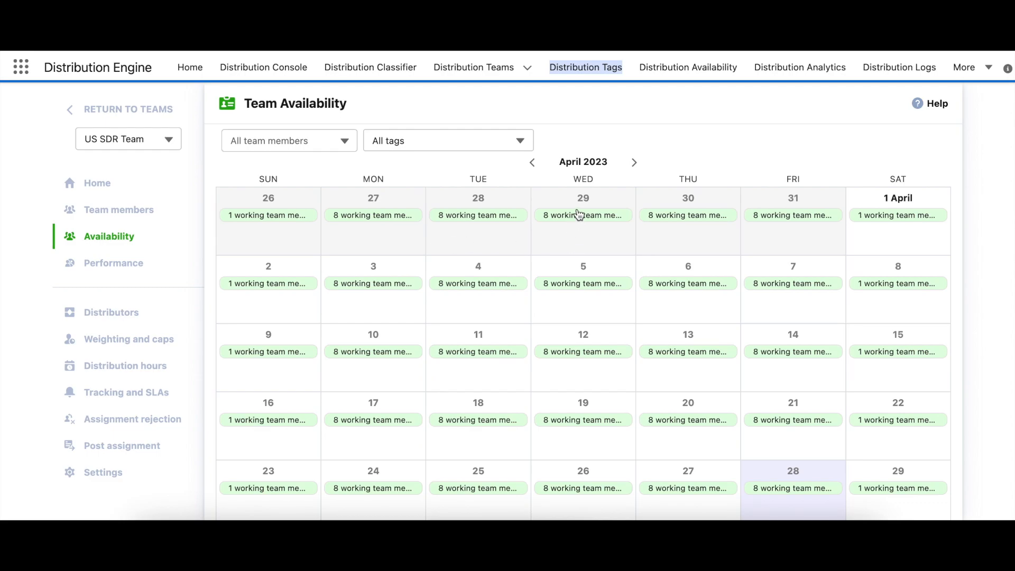
mouse_move(577, 213)
click(406, 220)
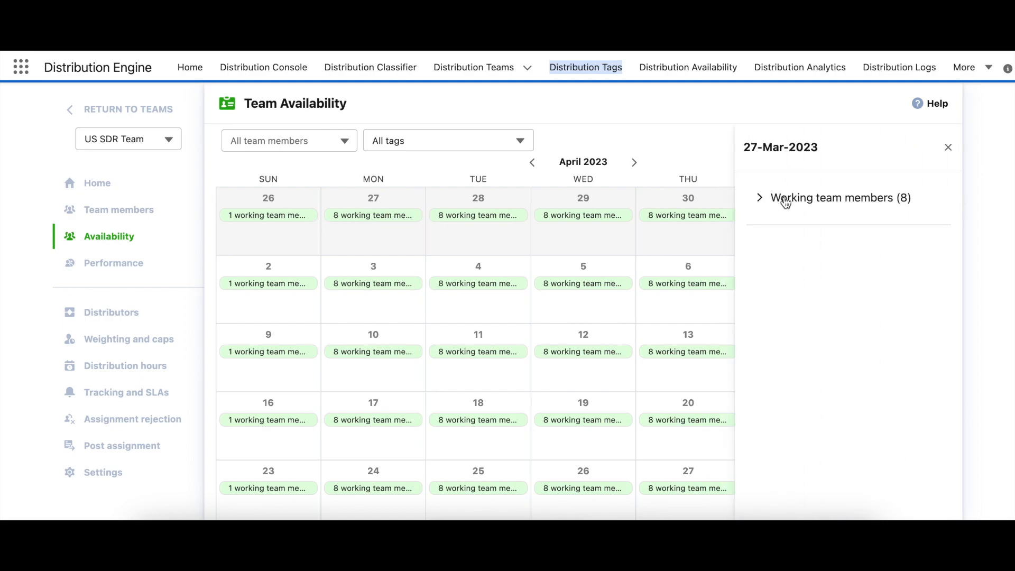
click(761, 198)
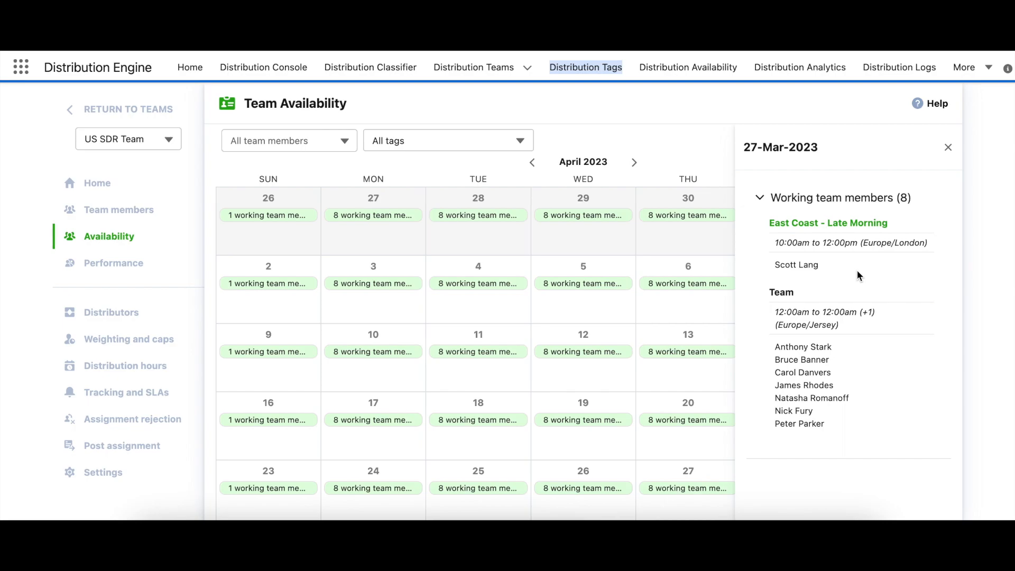
Step: Open the Hot Leads distributor from the team's distributors and review its method and source settings
click(94, 313)
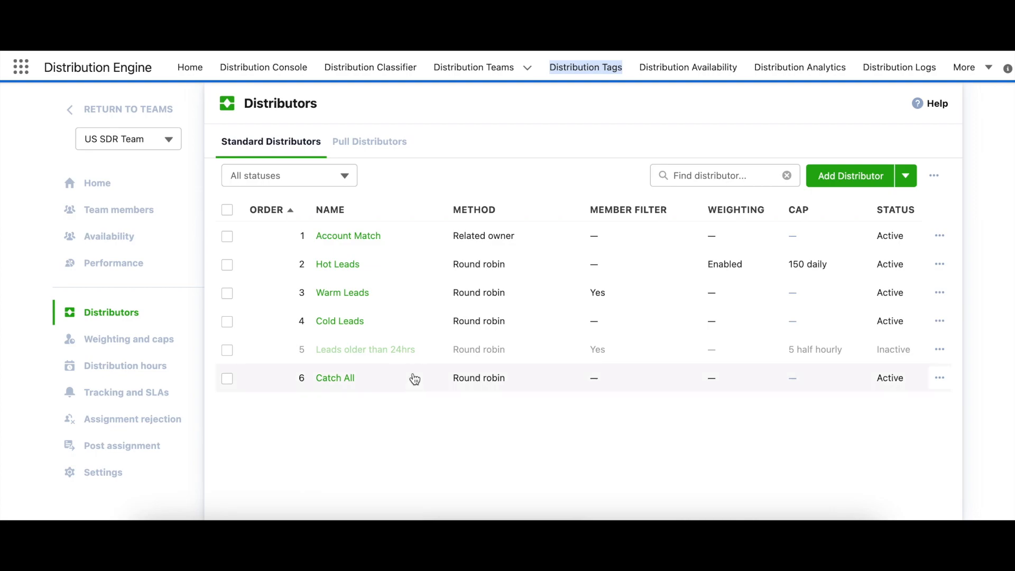
click(329, 265)
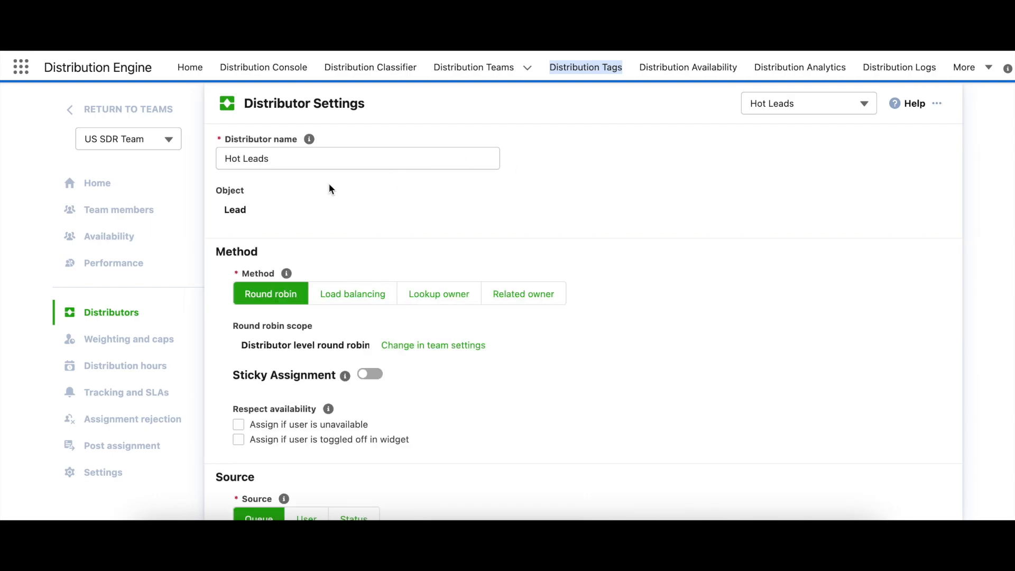
scroll(328, 185, down, 3)
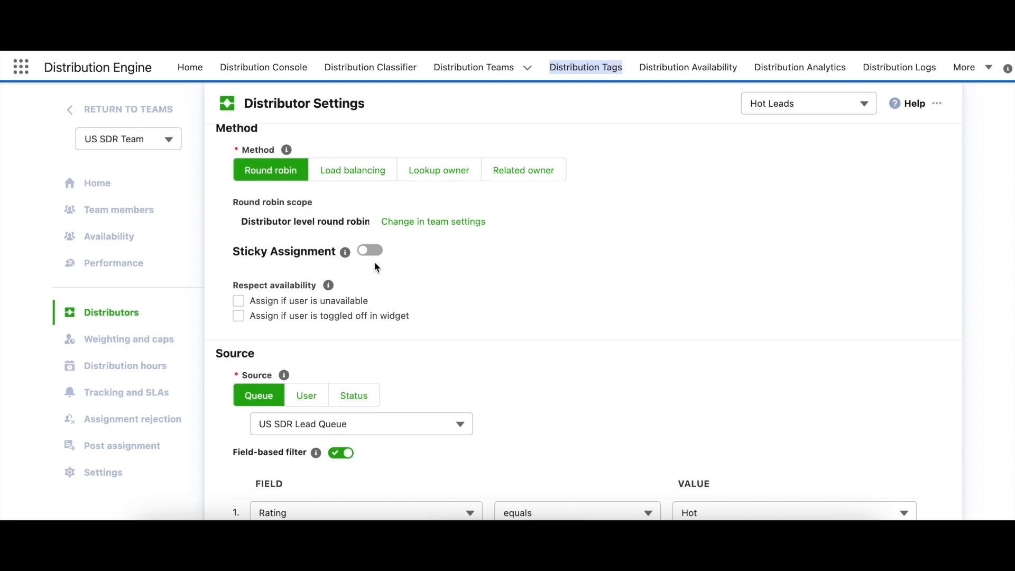
scroll(376, 267, down, 4)
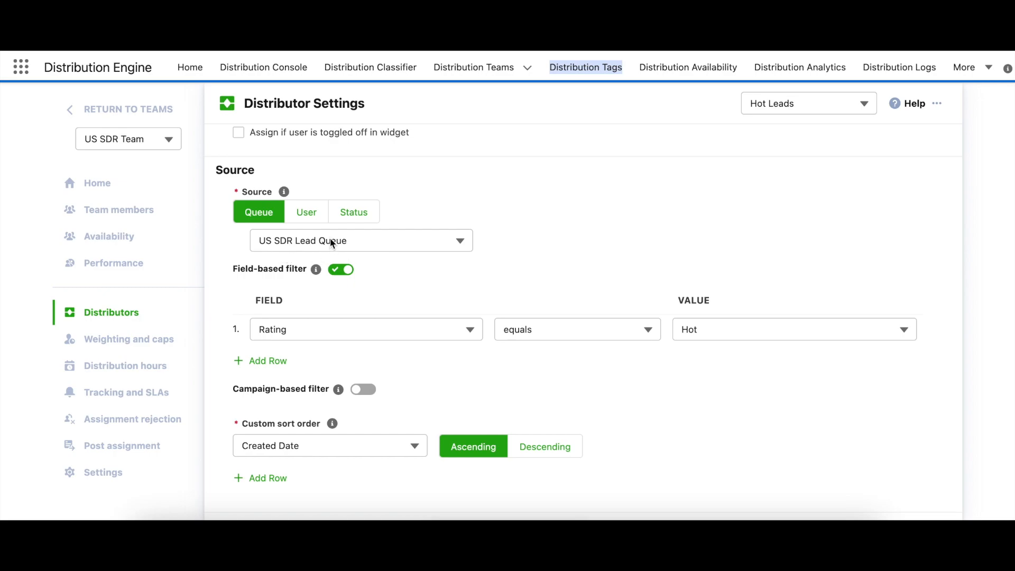
Step: Try Status as the Hot Leads source, with Qualified for "Ready for Distribution" and Assigned for "Assigned"
click(361, 214)
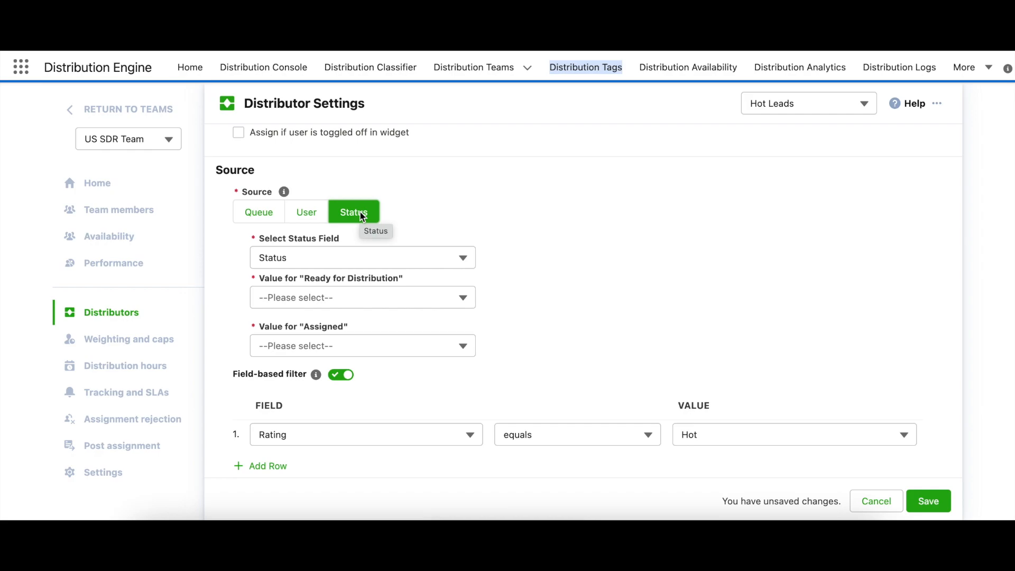
click(332, 298)
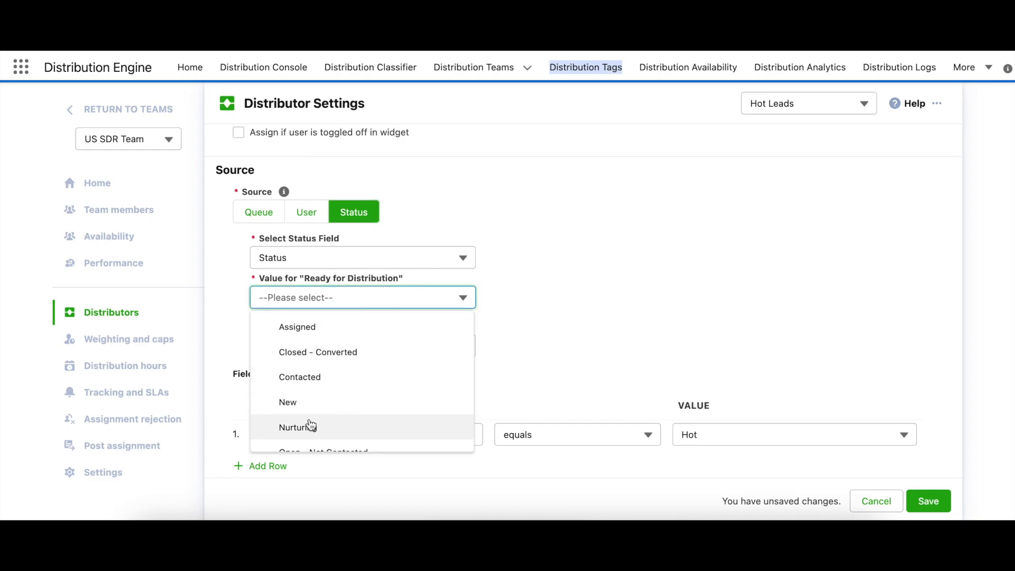
scroll(311, 424, down, 1)
click(301, 442)
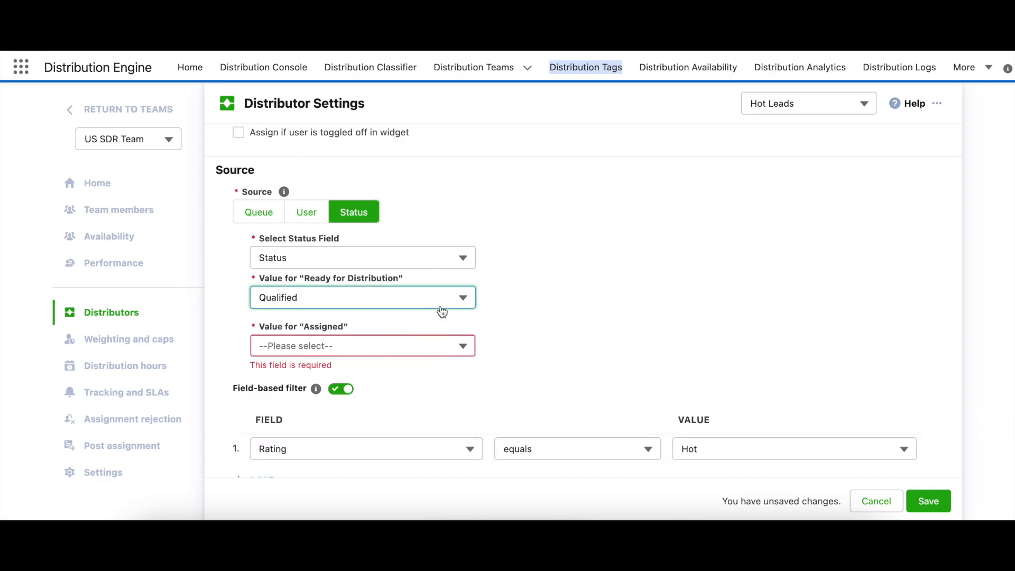
click(324, 347)
click(310, 386)
click(508, 304)
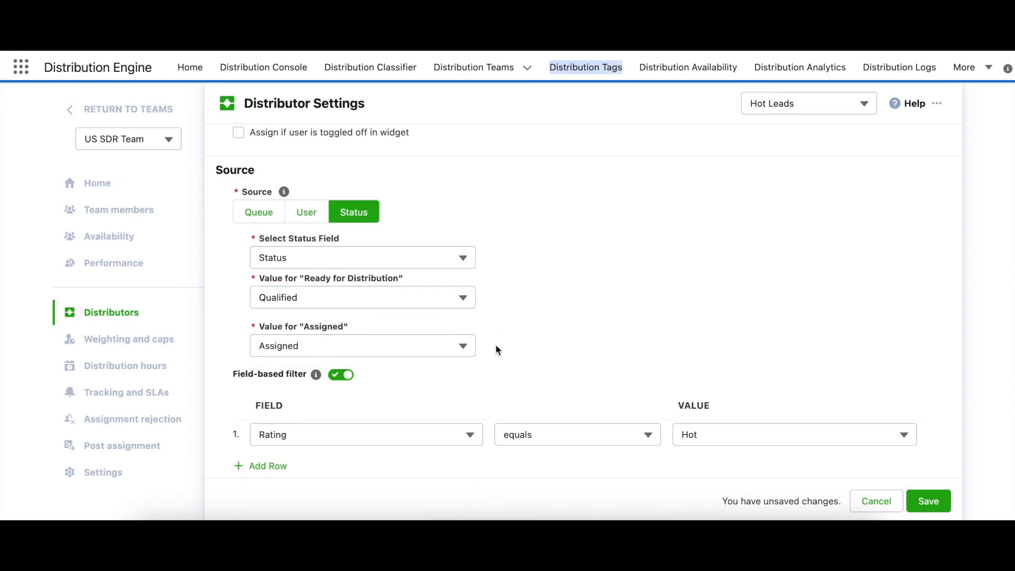
Step: Add a second row to the field-based filter and discard all unsaved distributor changes
scroll(496, 345, down, 4)
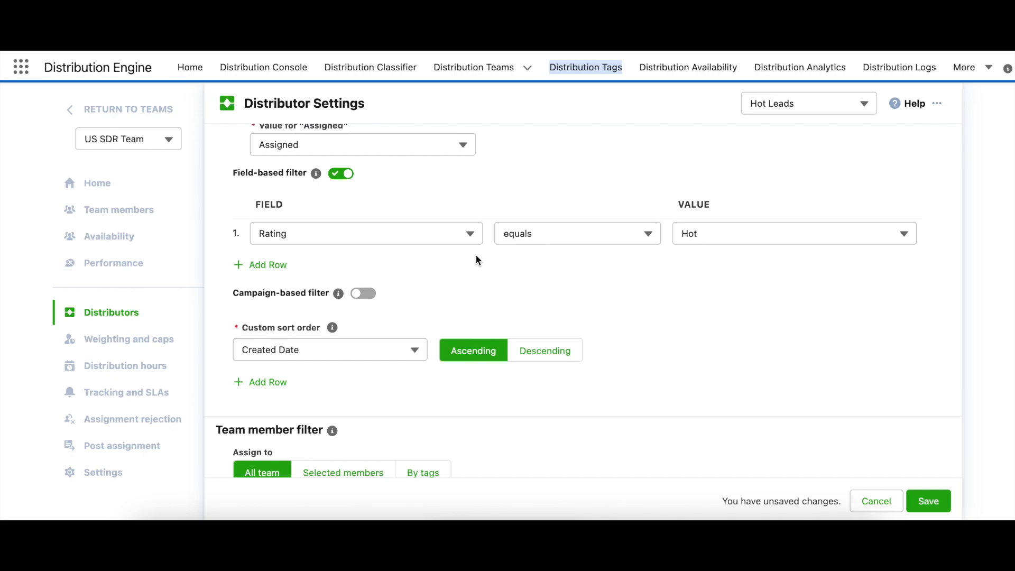
click(271, 266)
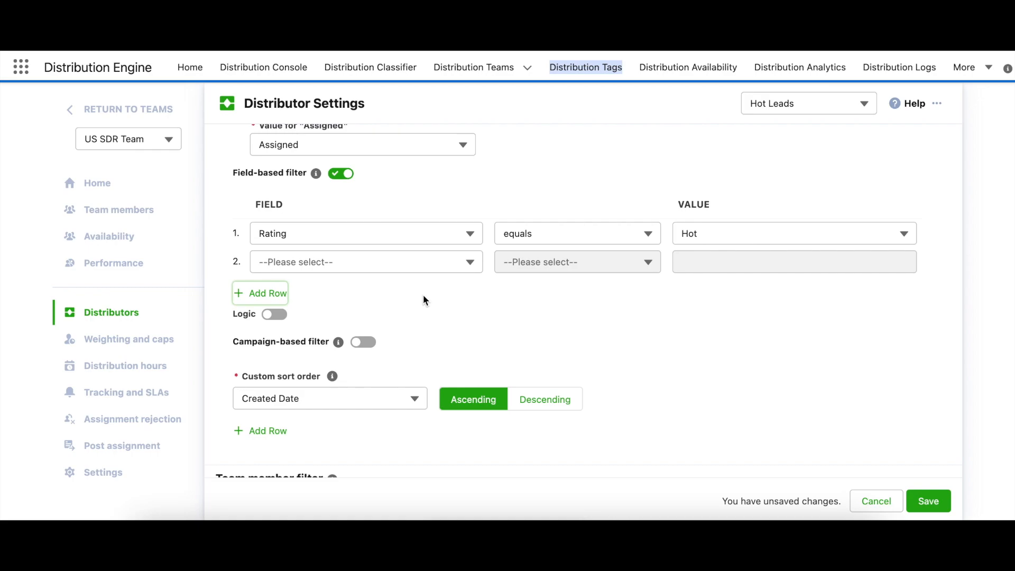
click(873, 501)
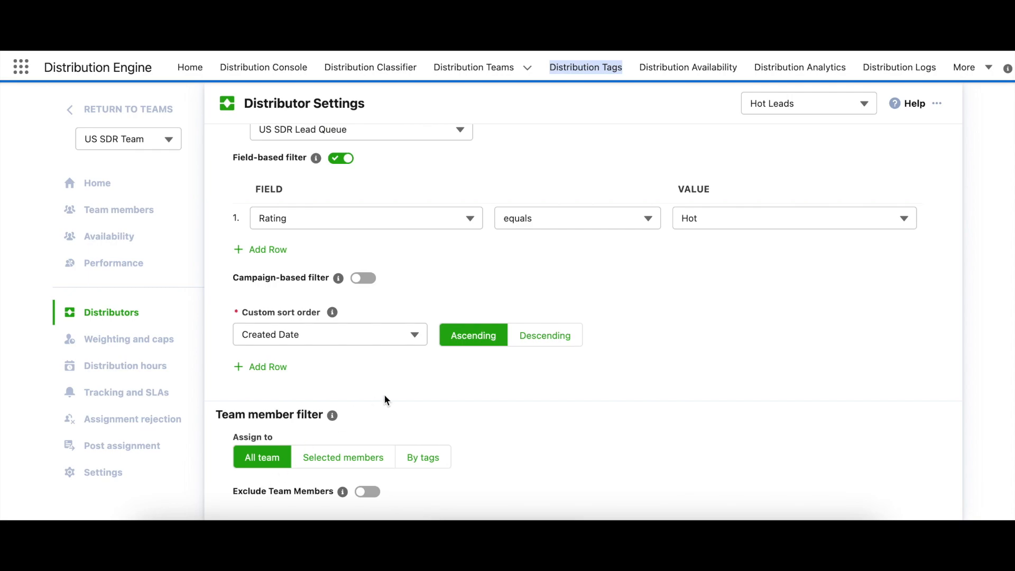
Step: Try limiting the Hot Leads team member filter to selected members, choosing the first two people listed
click(336, 461)
scroll(353, 354, down, 2)
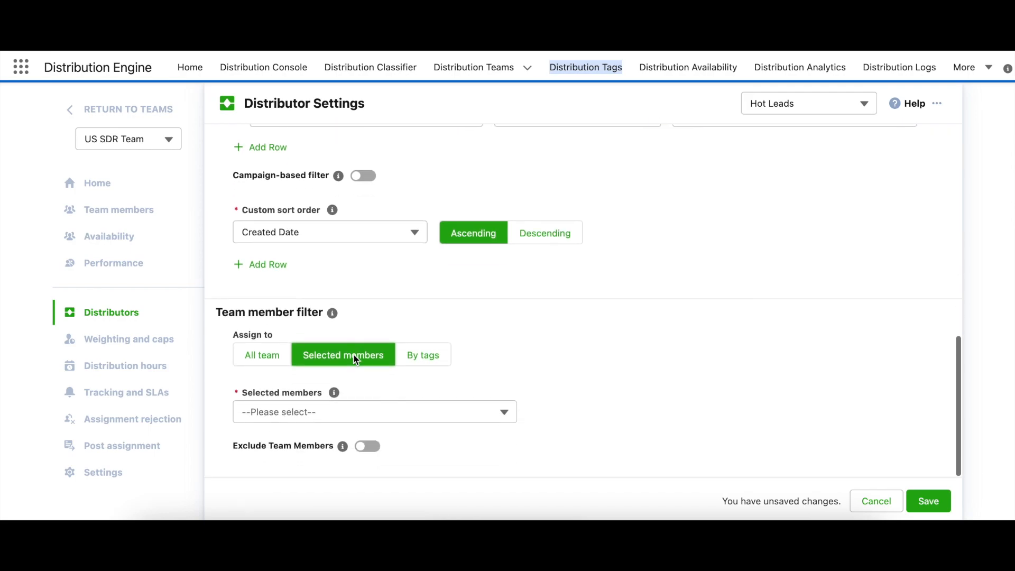
click(292, 413)
click(286, 441)
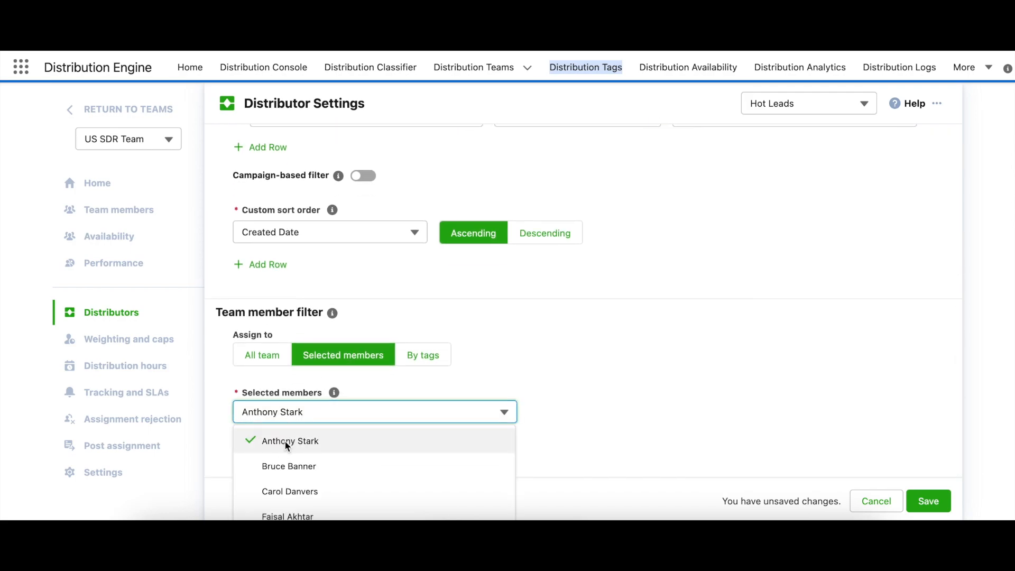
click(285, 470)
click(555, 365)
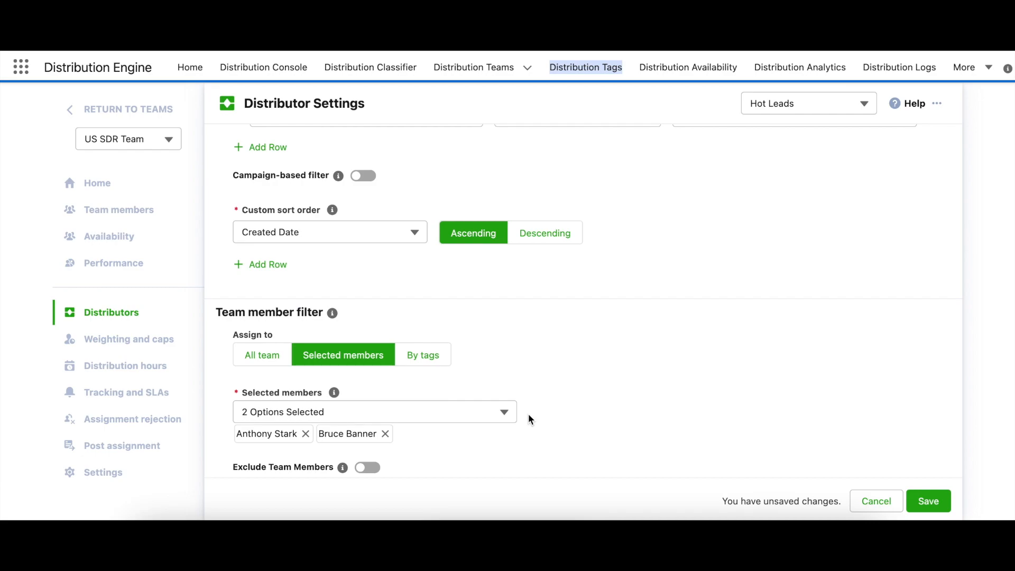
scroll(531, 402, down, 1)
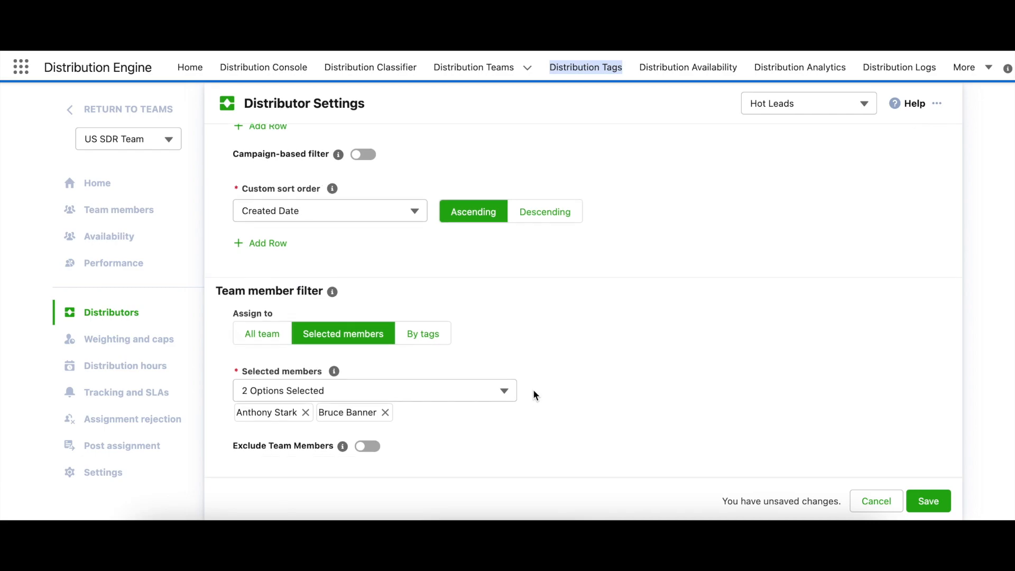
Step: Switch the team member filter to By tags and examine which tags each person has in Tag Assignment
click(423, 335)
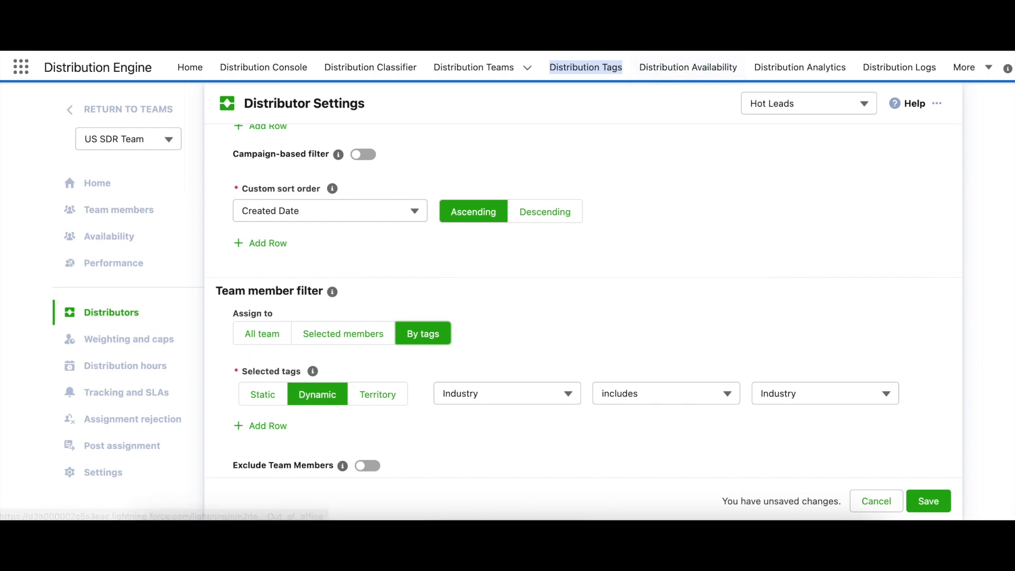
key(ctrl+Tab)
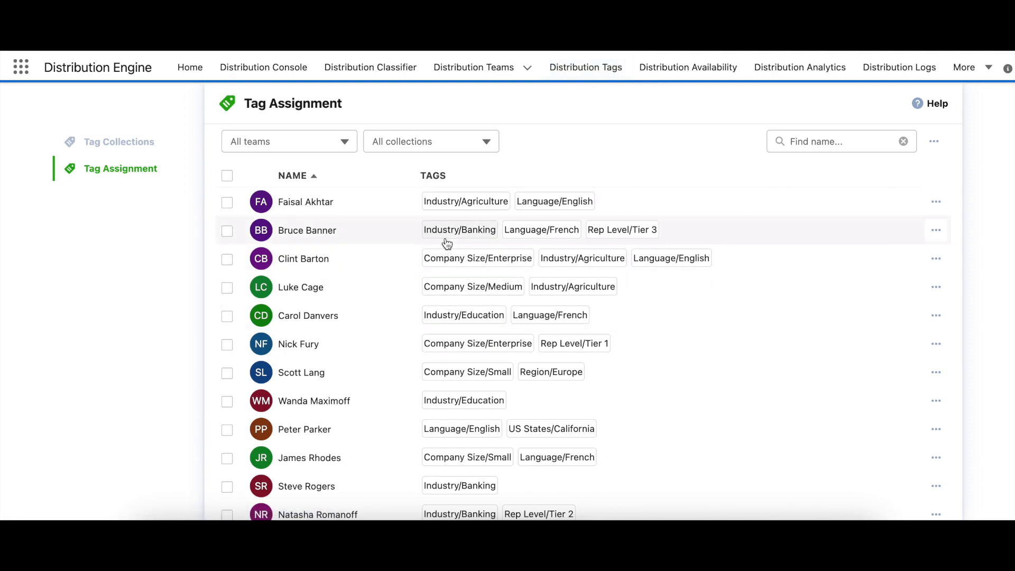
scroll(464, 341, down, 2)
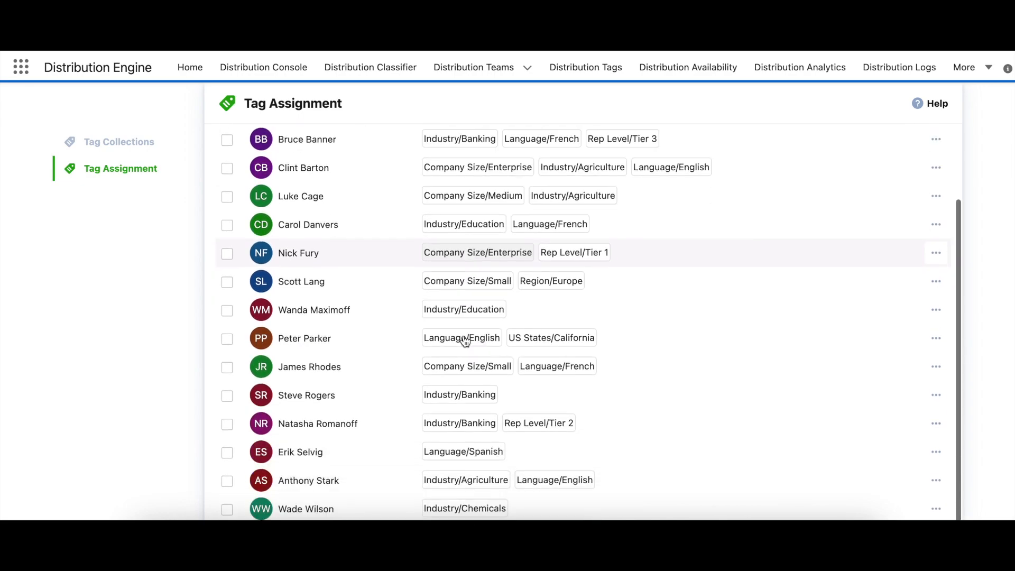
scroll(576, 299, up, 2)
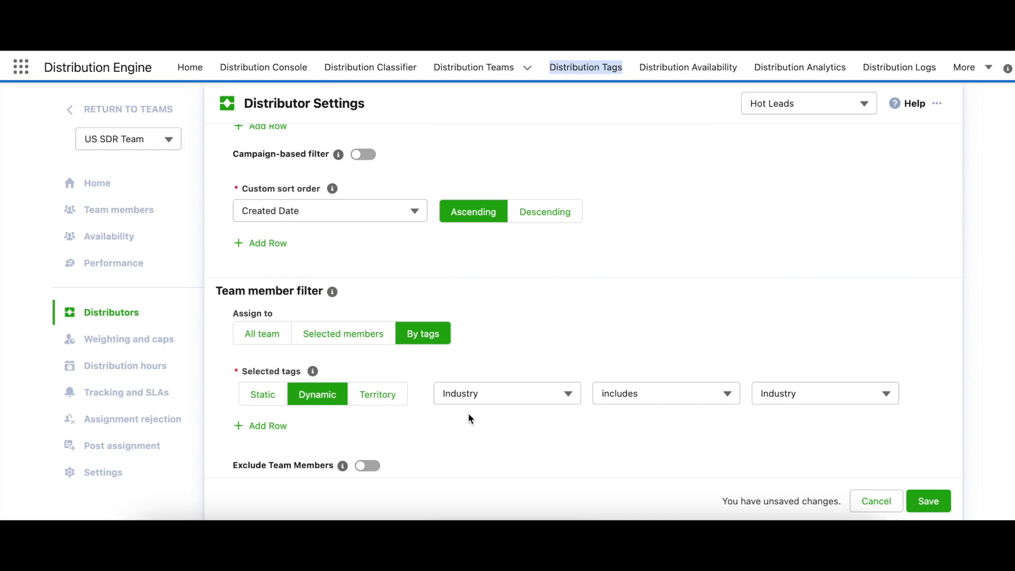
Step: Try team-level weightings of 2 for the second listed member and 0.5 for the sixth, and discard the changes
click(125, 342)
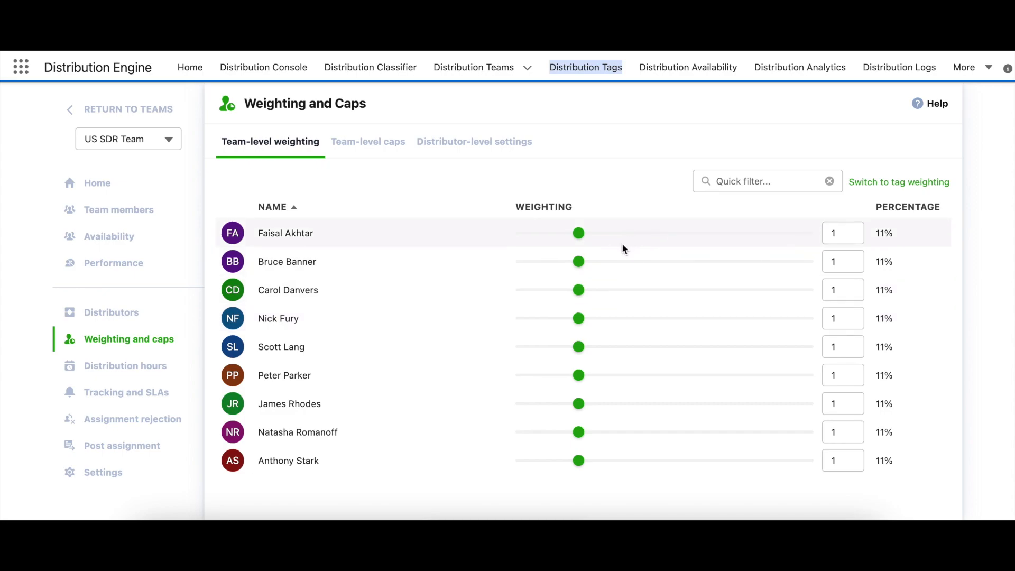
drag(581, 267, 660, 269)
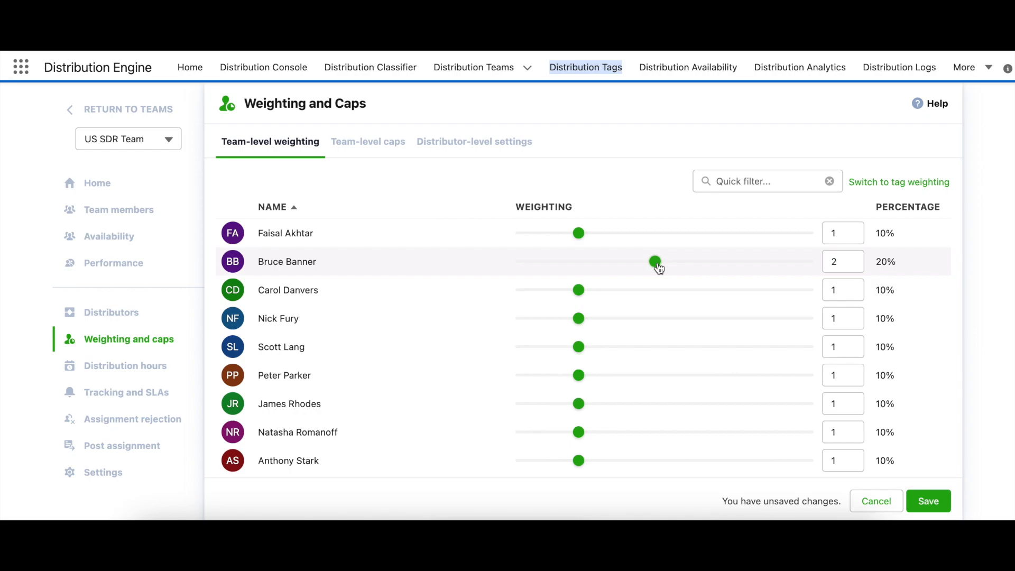
click(582, 376)
drag(583, 380, 549, 385)
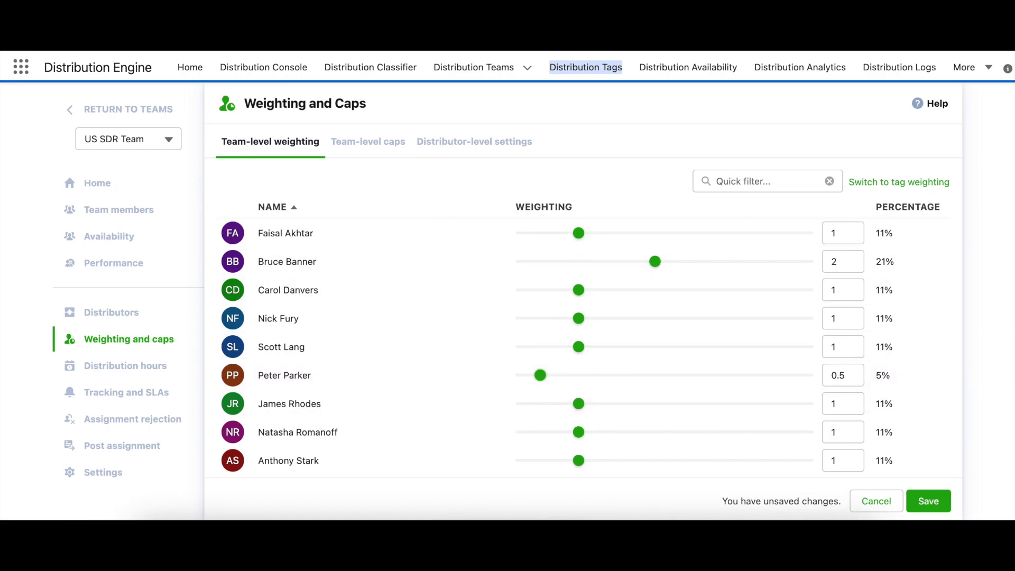
click(876, 502)
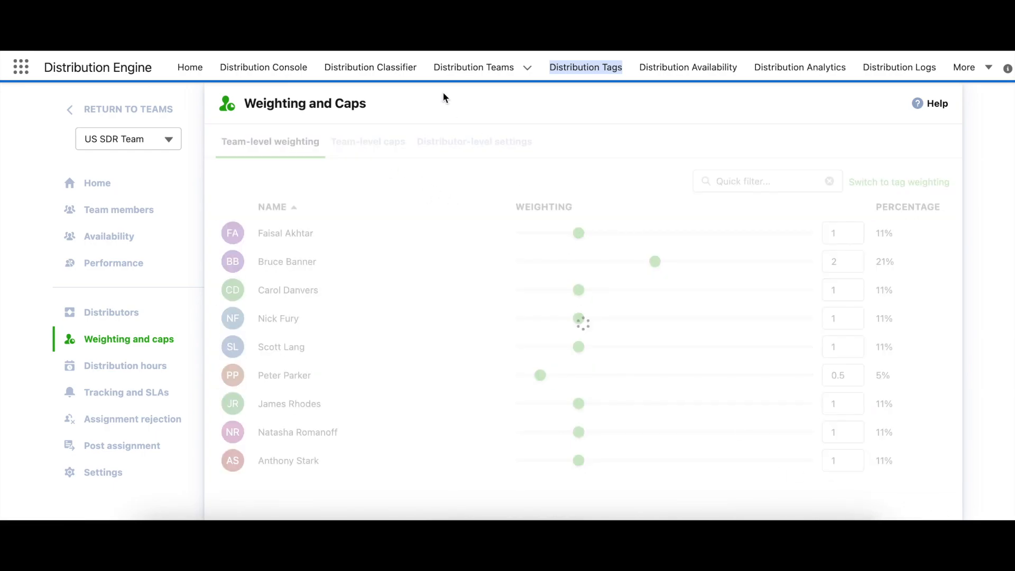
Step: Examine the team-level caps by Rep Level and the distributor-level weighting and cap settings for Hot Leads
click(376, 144)
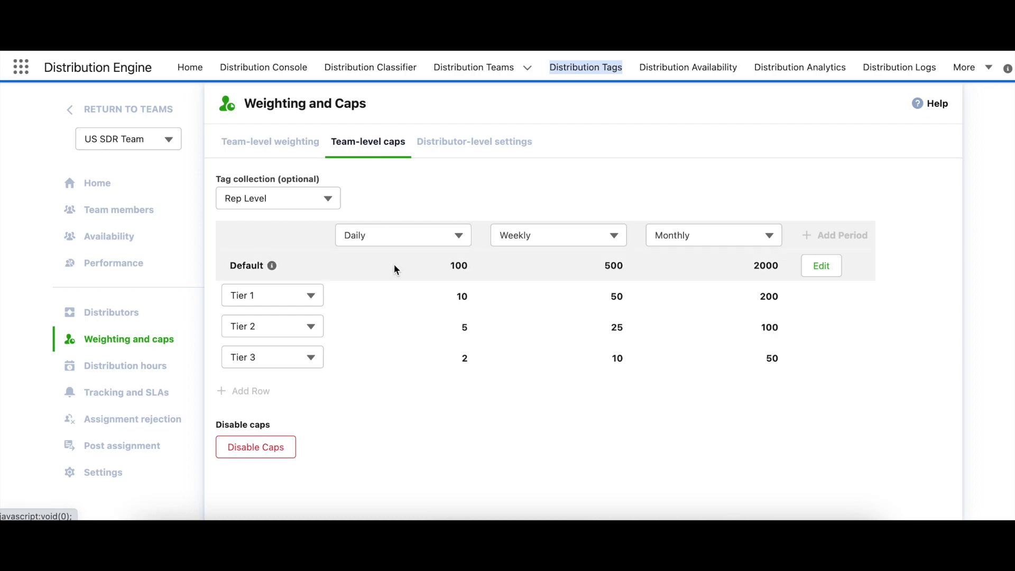
mouse_move(398, 268)
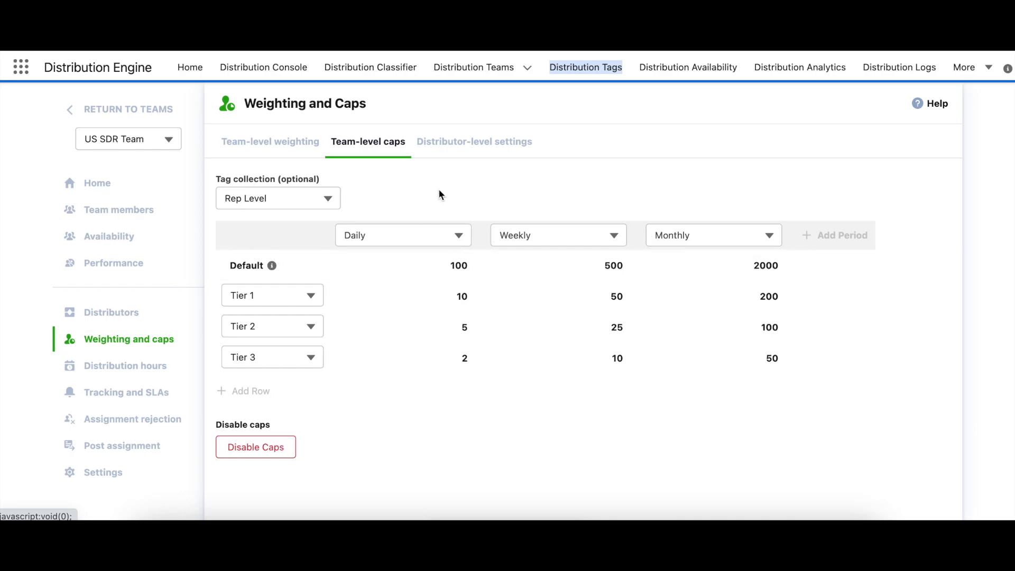
click(462, 155)
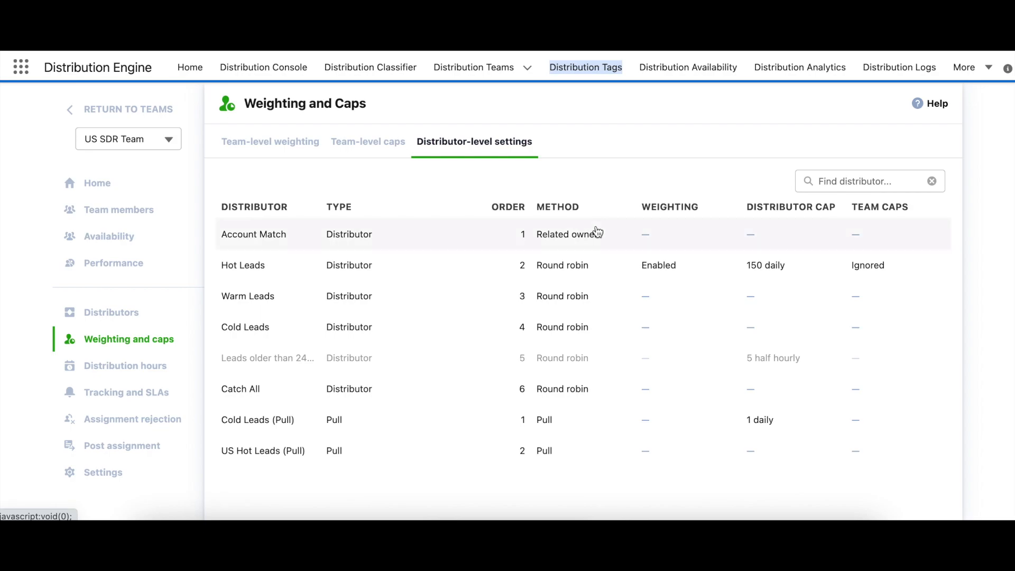
click(557, 271)
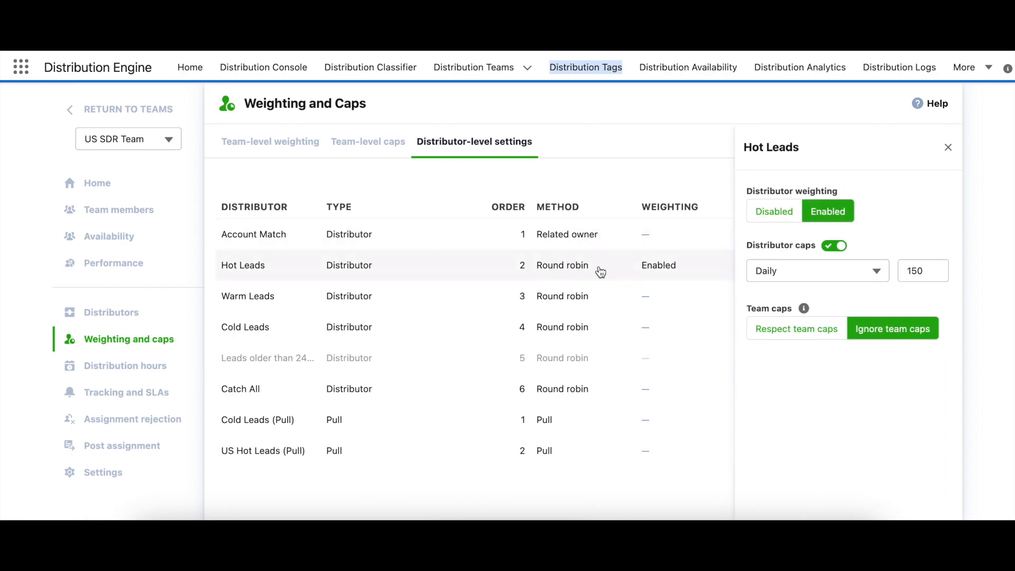
Step: Try a daily distributor cap of 20 for Hot Leads
click(923, 277)
key(ctrl+a)
text(20)
click(849, 379)
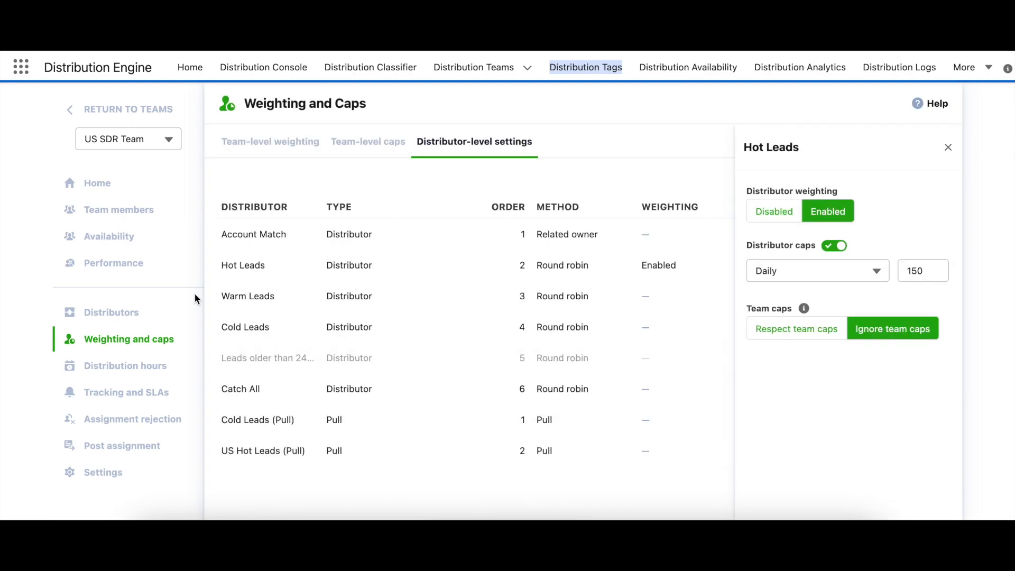
Step: In the team member distribution hours, assign the second listed member to the East Coast - Early Morning shift and save
click(109, 364)
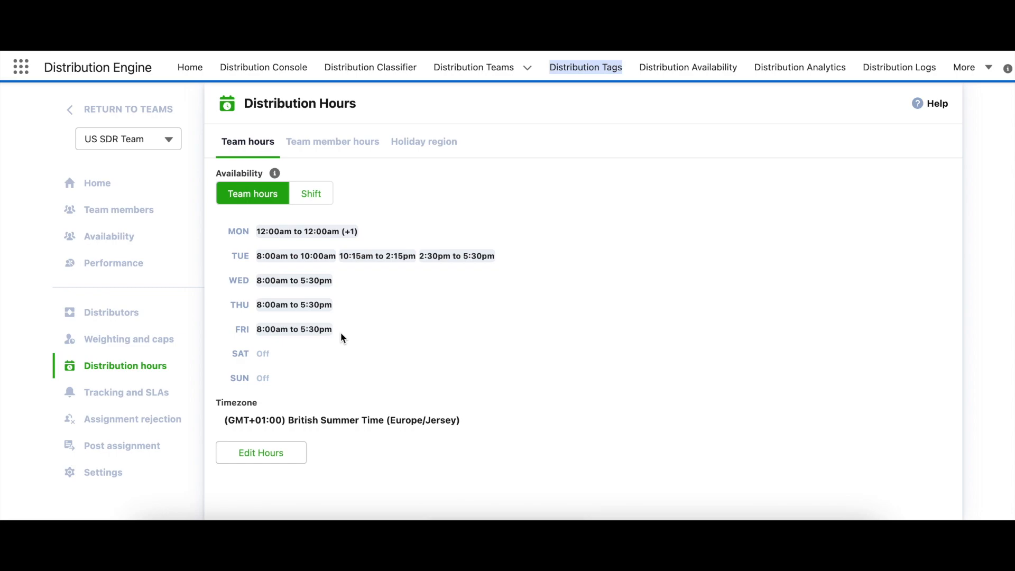
click(336, 146)
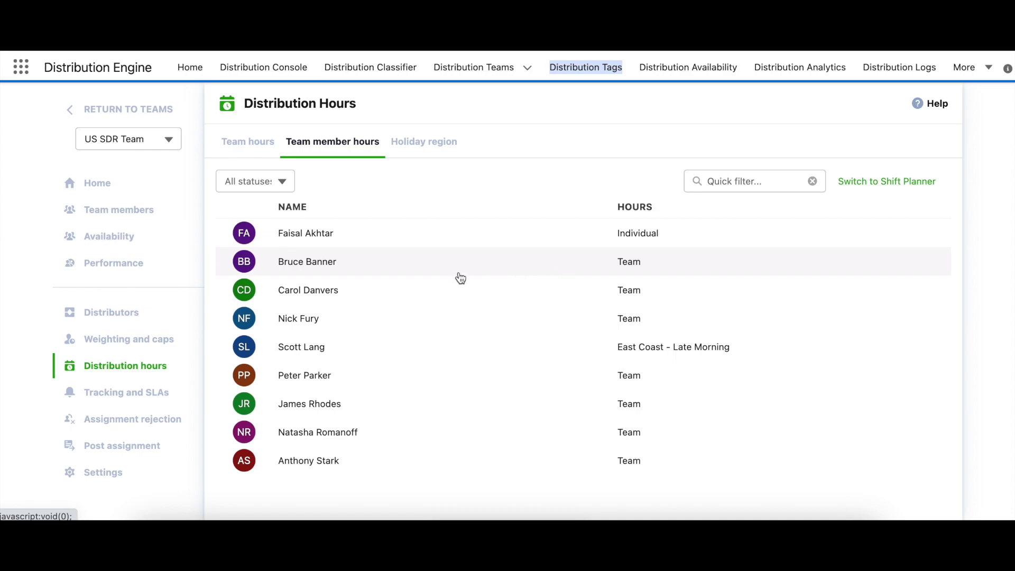
click(488, 266)
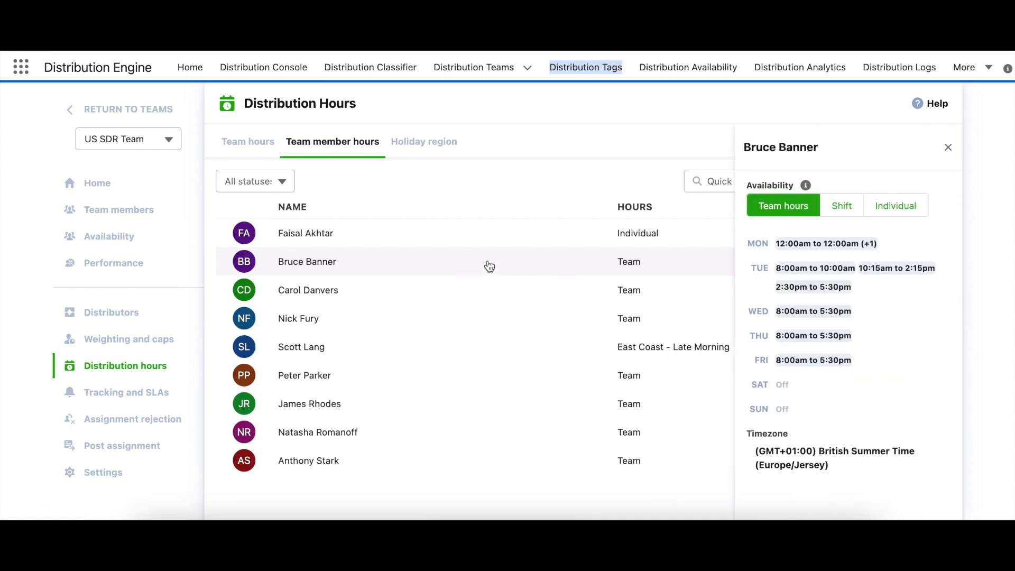
click(842, 207)
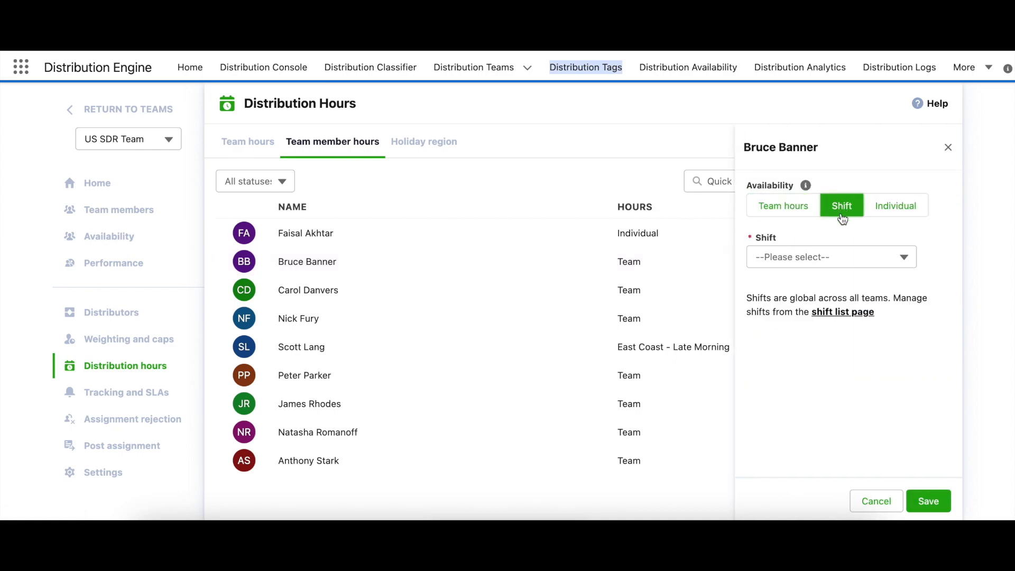
click(836, 264)
click(826, 287)
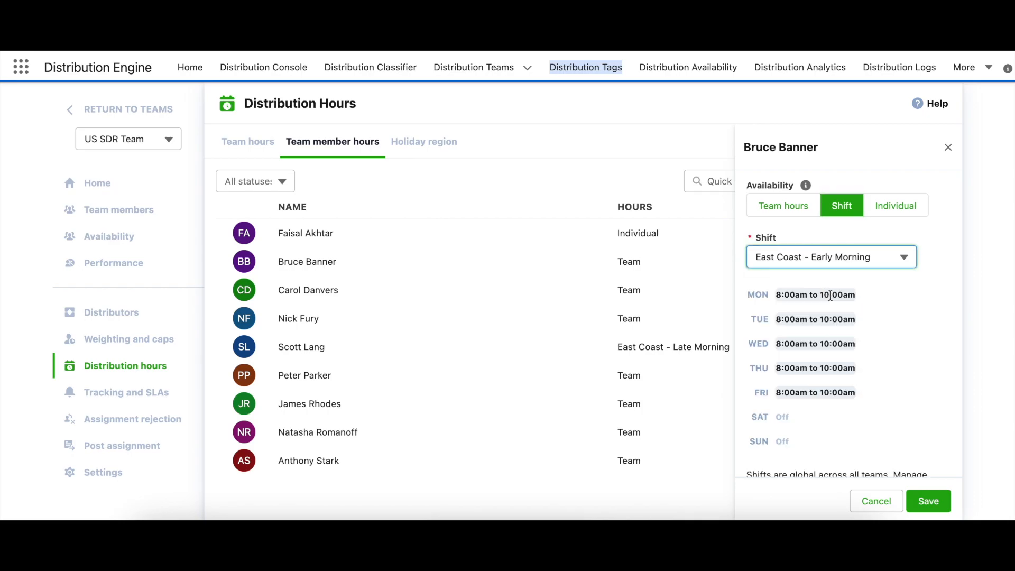
click(925, 504)
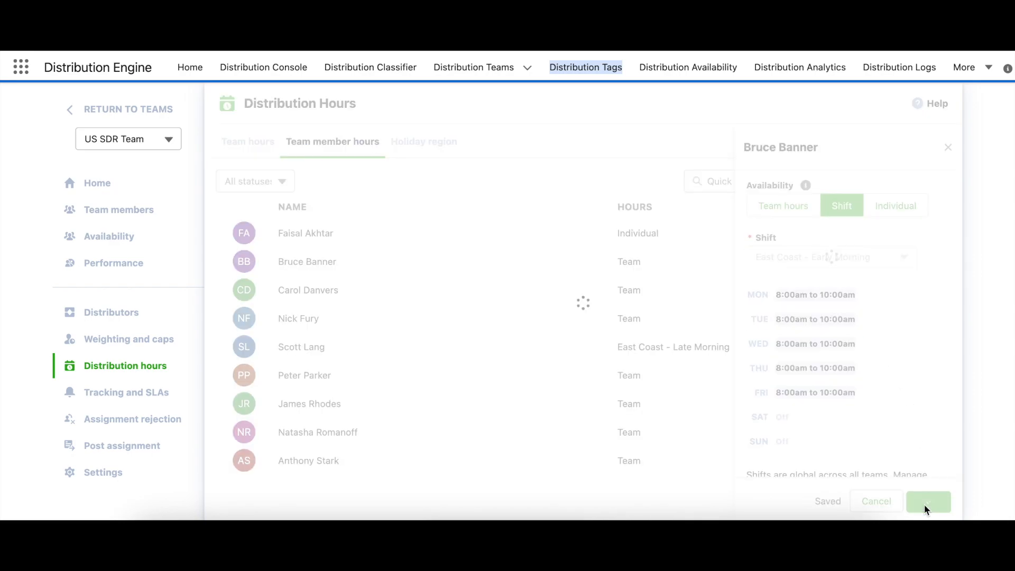
Step: Examine the team-level action tracking, auto action and time checkpoint SLA settings in Tracking and SLAs
click(134, 392)
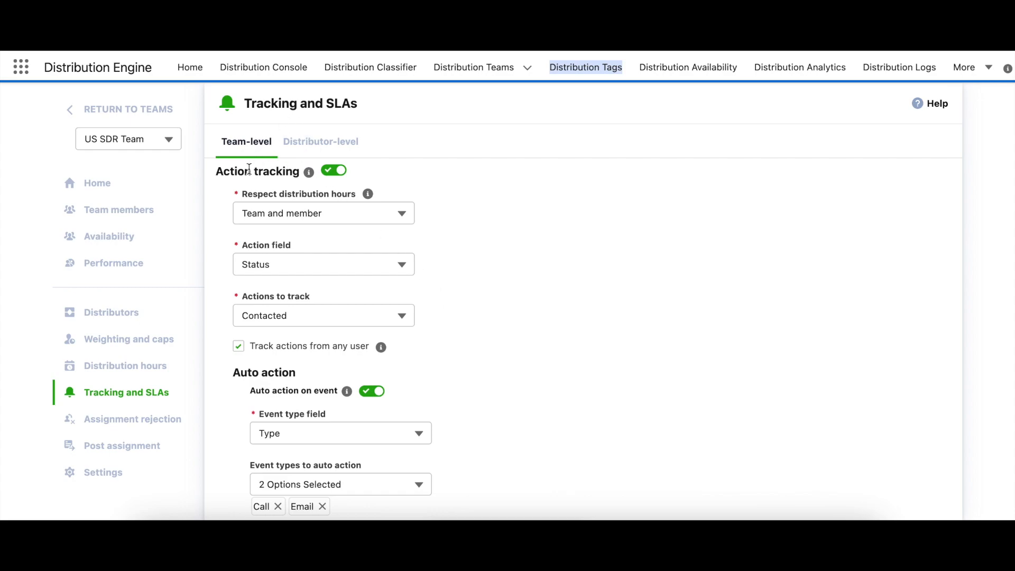
scroll(249, 170, down, 10)
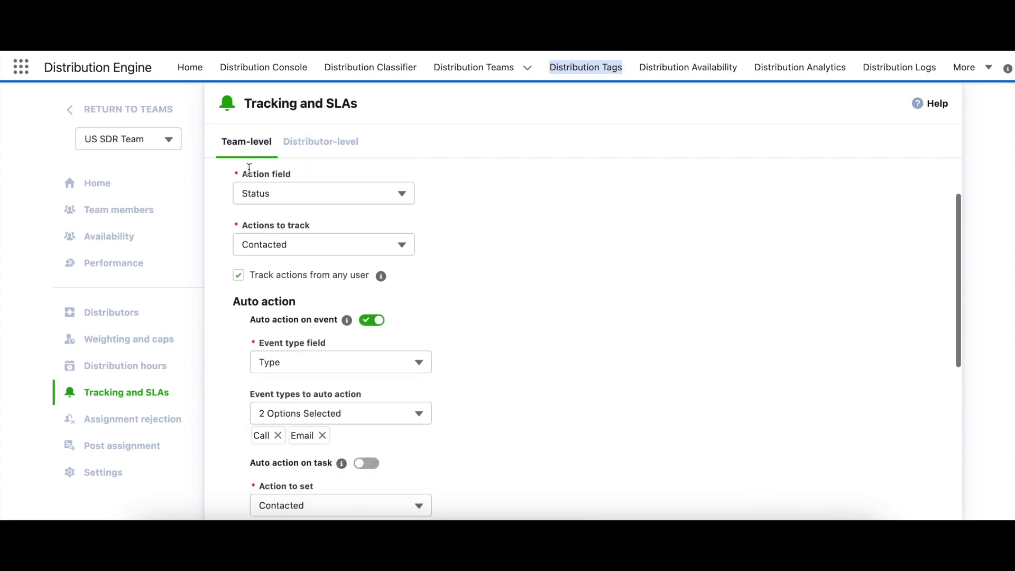
click(233, 237)
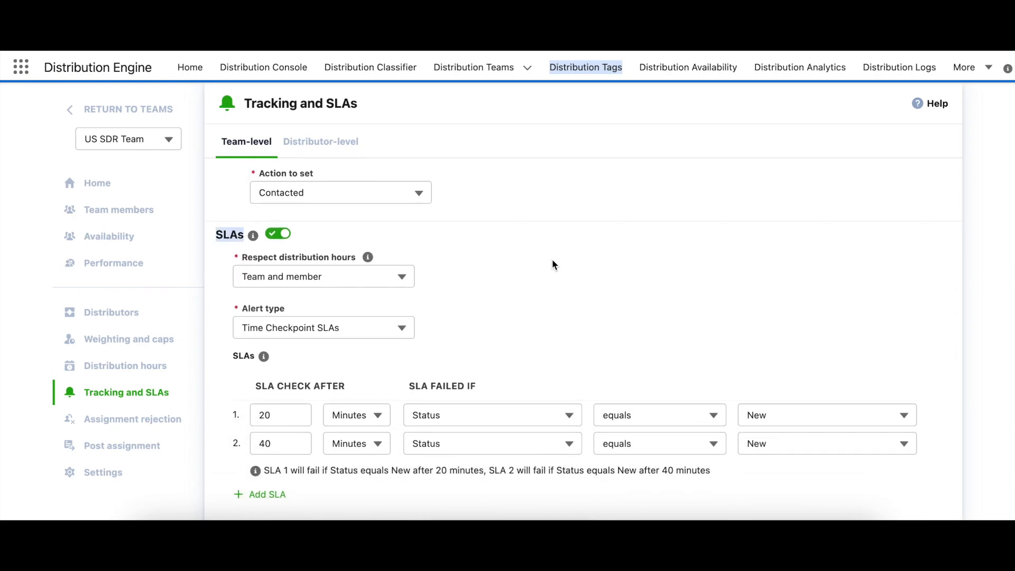
scroll(552, 259, up, 7)
scroll(466, 334, down, 2)
scroll(465, 334, up, 2)
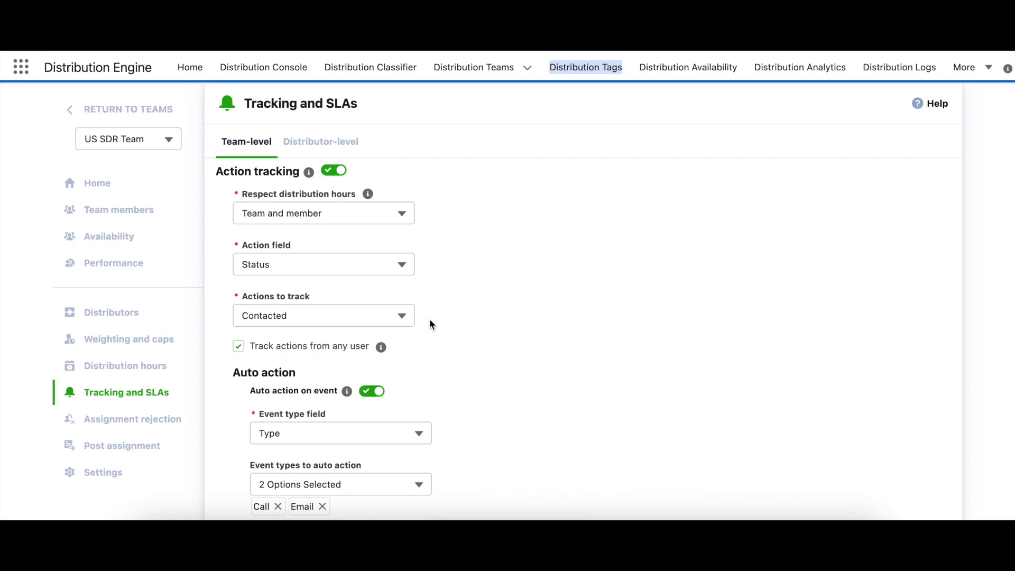
scroll(430, 343, down, 3)
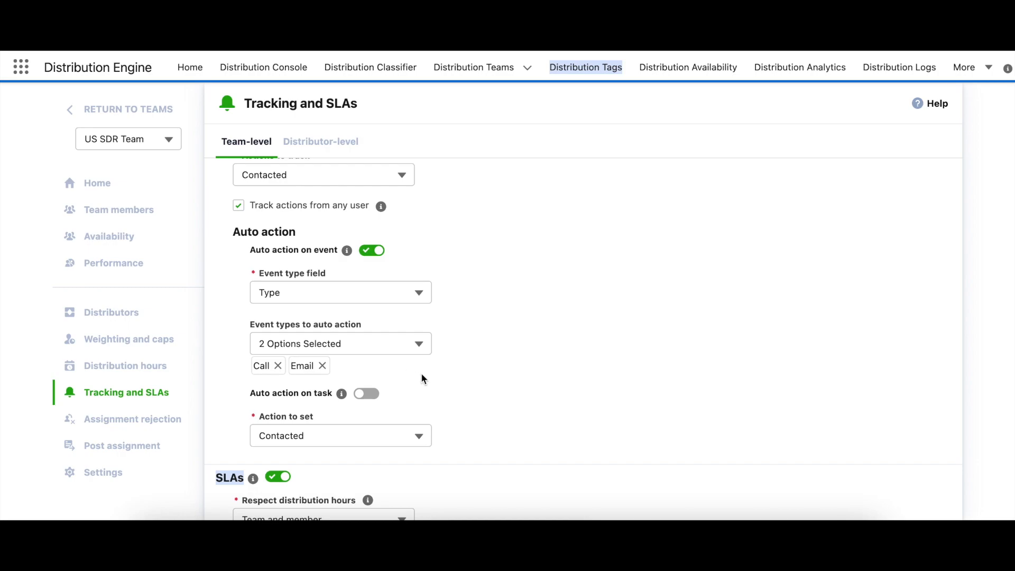
scroll(452, 376, down, 5)
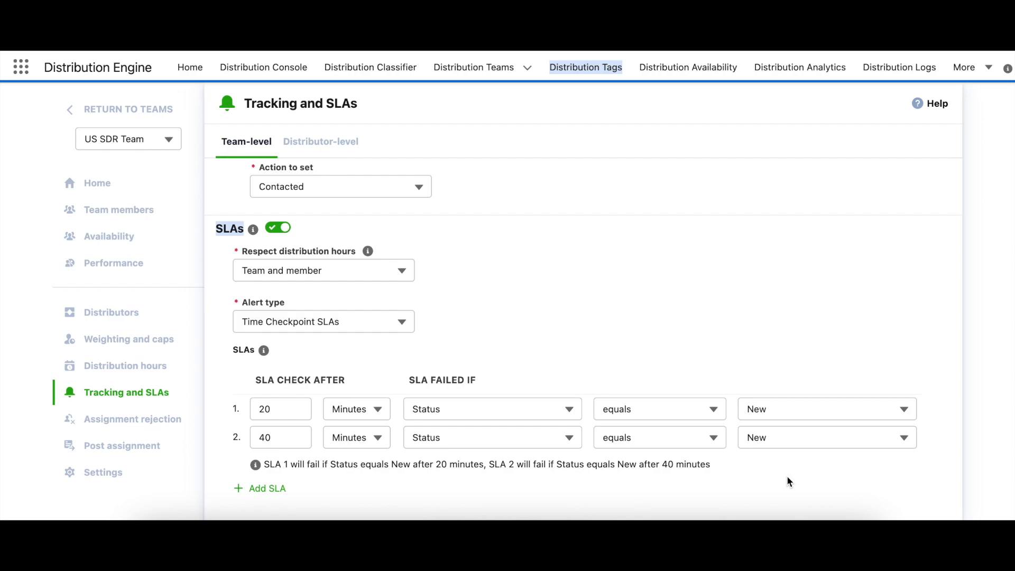
mouse_move(777, 451)
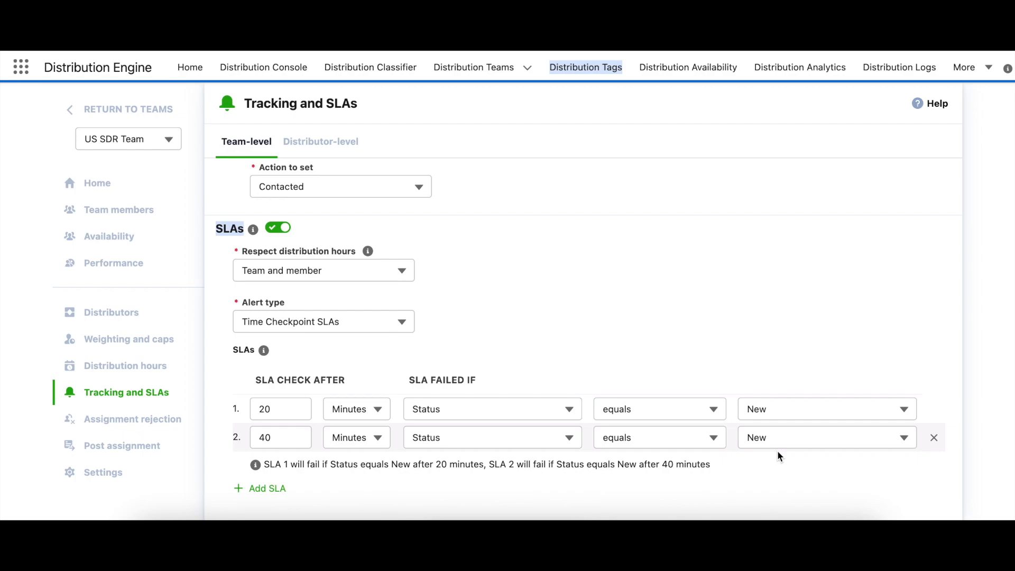
scroll(777, 450, up, 10)
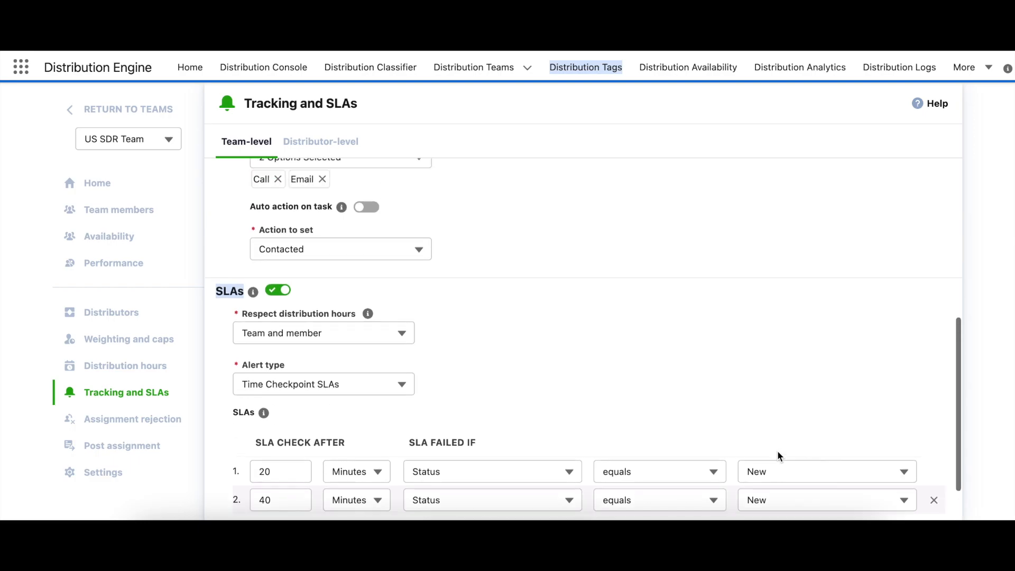
scroll(777, 451, down, 10)
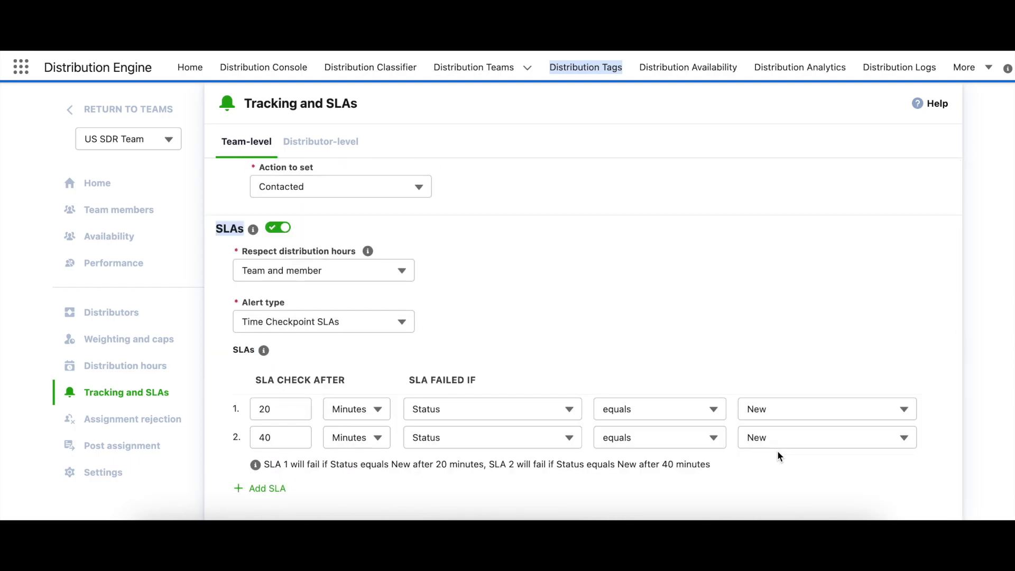
Step: Examine the distributor-level SLA and auto reassign settings for Hot Leads, including the Reassign from SLA choices, and return to Distribution Teams
click(323, 148)
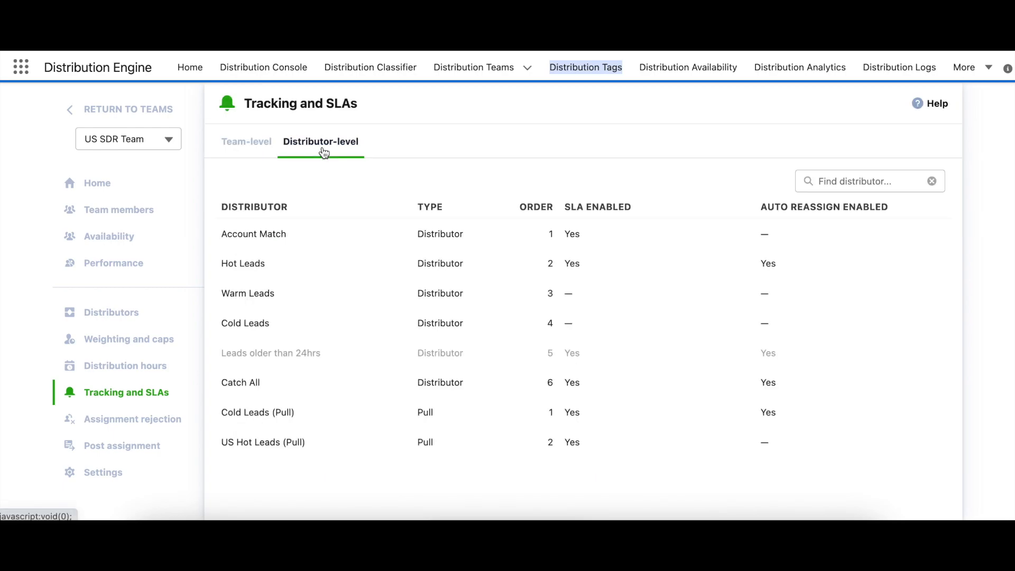
click(564, 267)
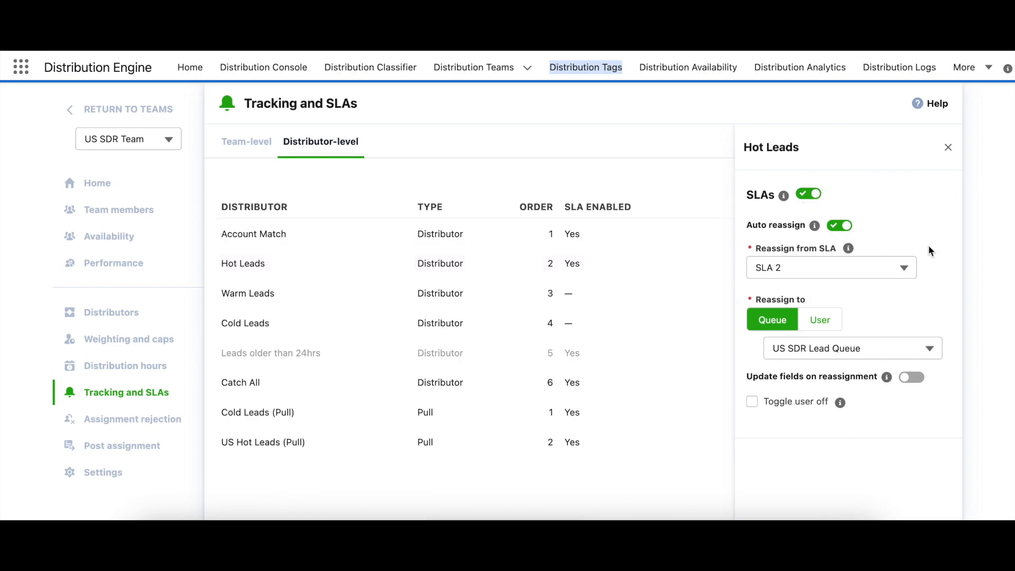
click(906, 269)
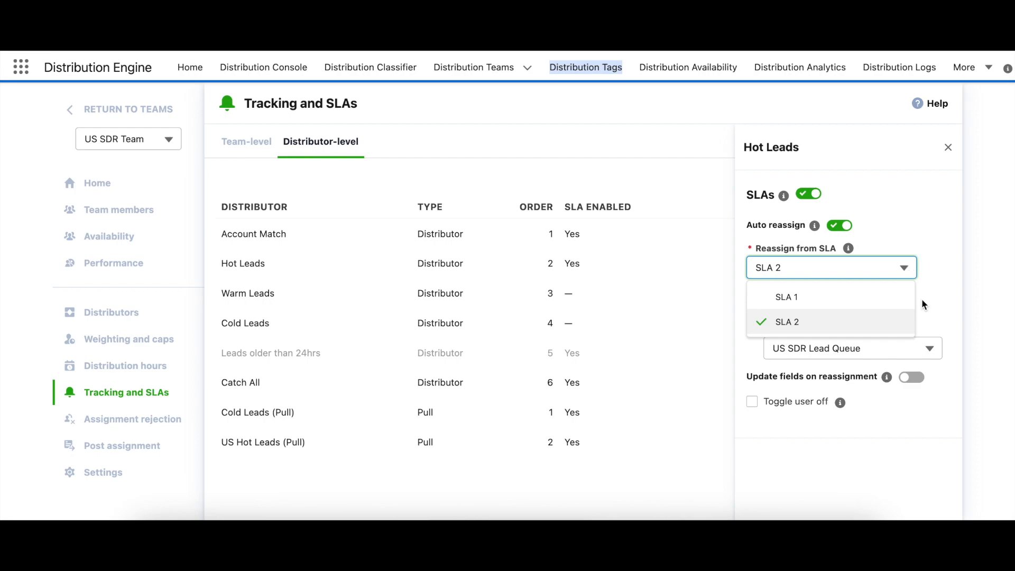
click(923, 316)
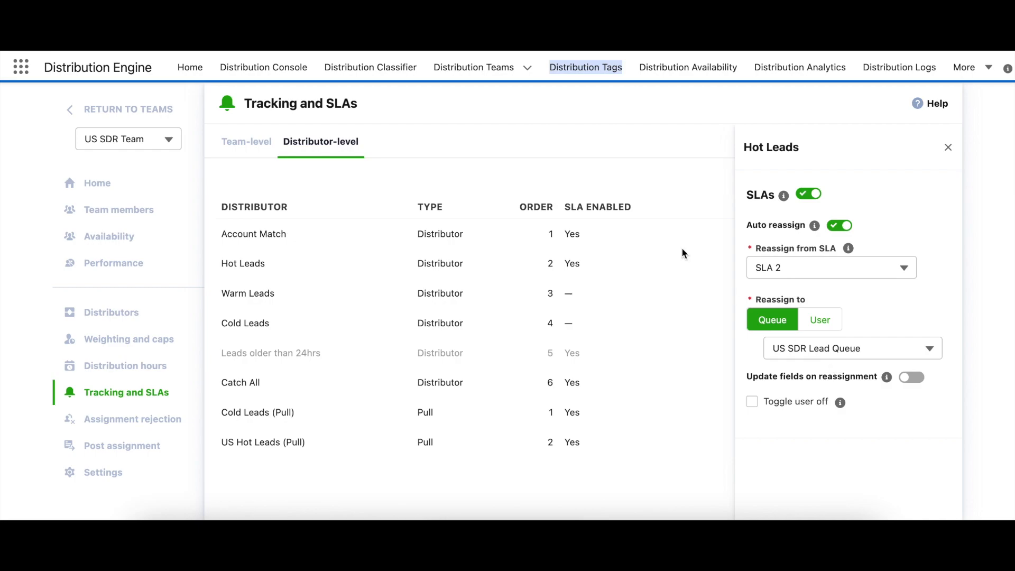
click(481, 68)
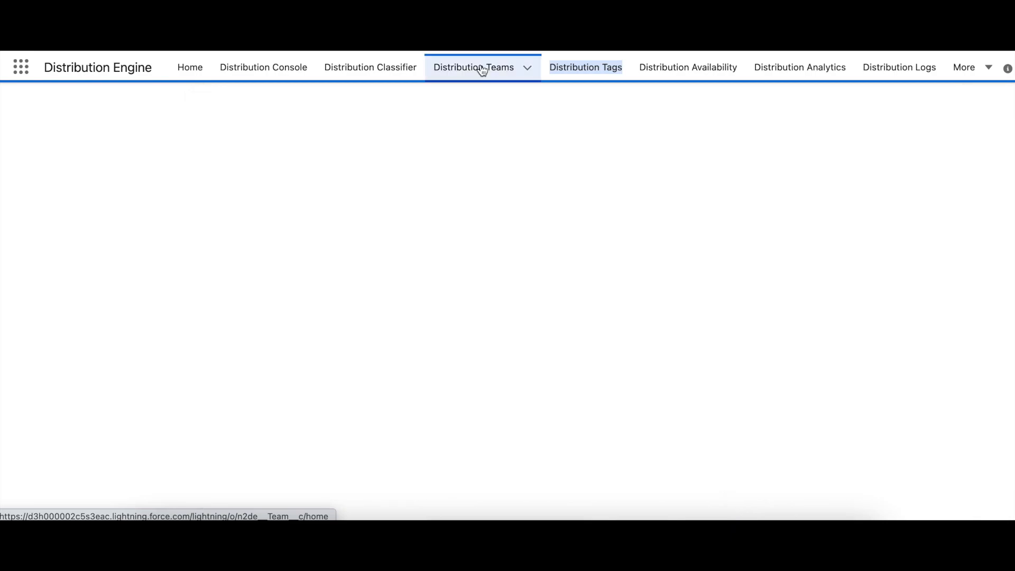